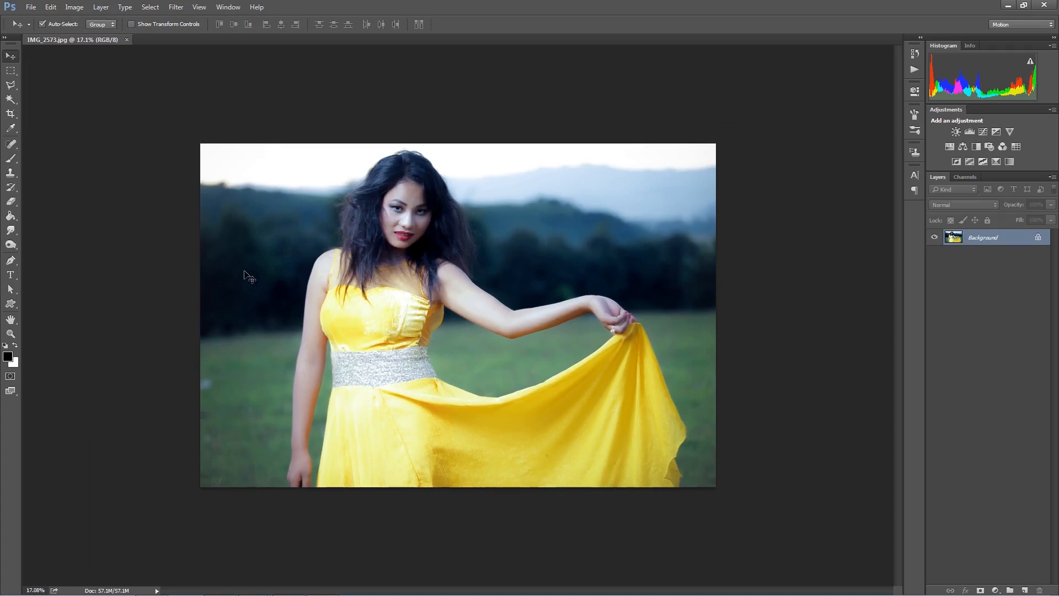
# Step: Duplicate the Background layer as "Vignette Step 1"
pyautogui.click(101, 7)
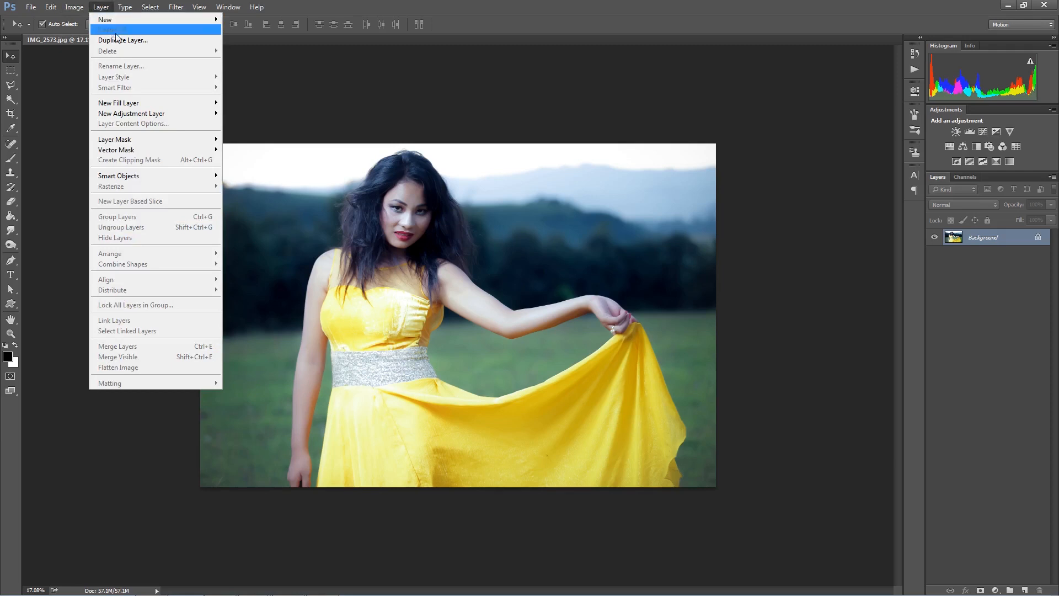
pyautogui.click(157, 40)
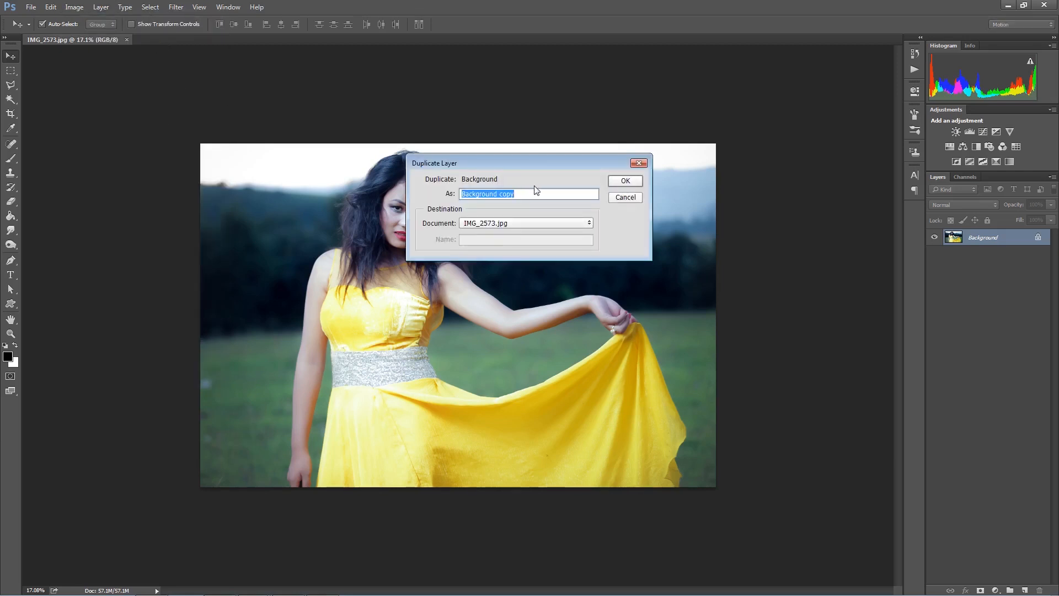
pyautogui.write('Vignette  Step 1')
pyautogui.click(627, 182)
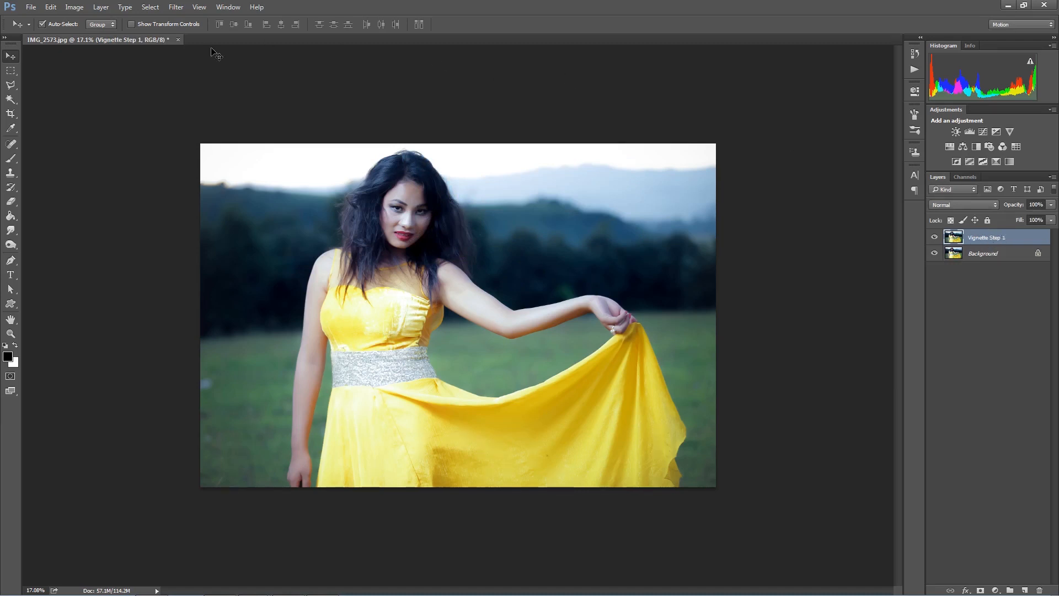
# Step: Darken the Vignette Step 1 layer with a Levels adjustment that sets the white output level to 35, and compare it with the original
pyautogui.click(72, 7)
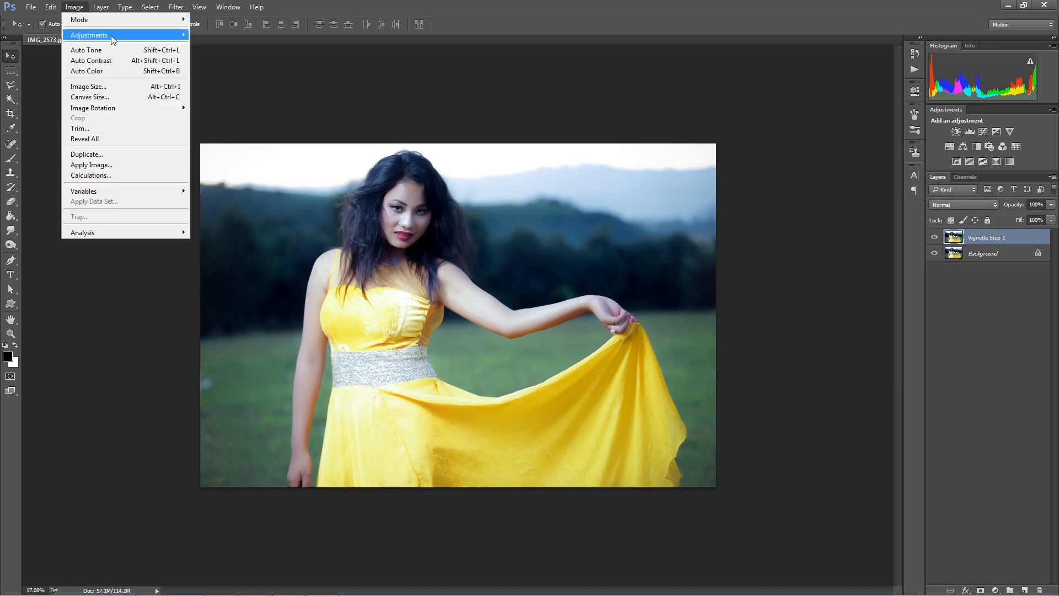
pyautogui.moveTo(112, 38)
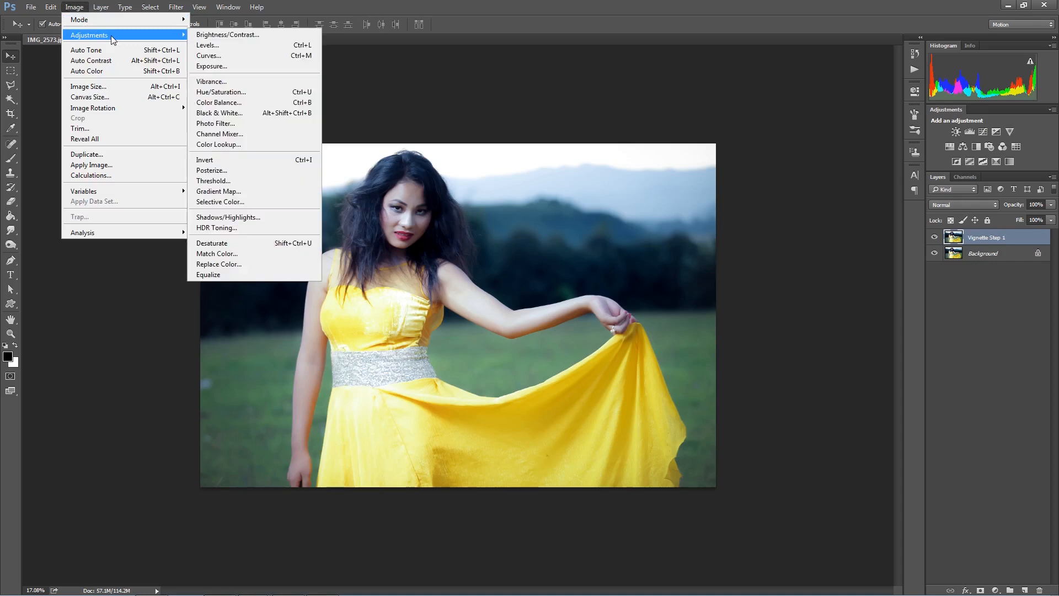
pyautogui.click(212, 44)
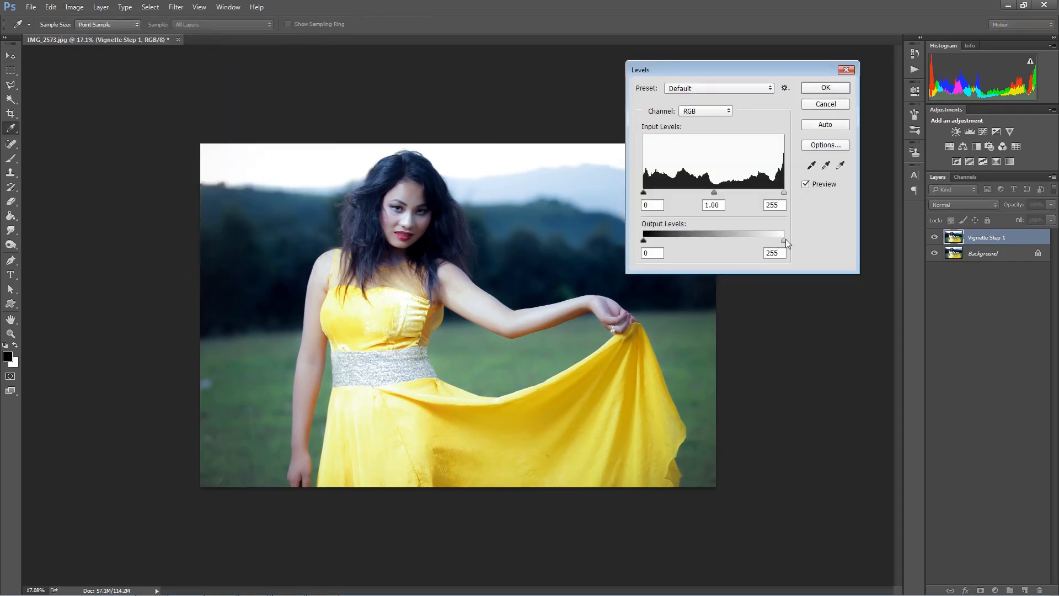
pyautogui.moveTo(786, 242); pyautogui.dragTo(664, 253)
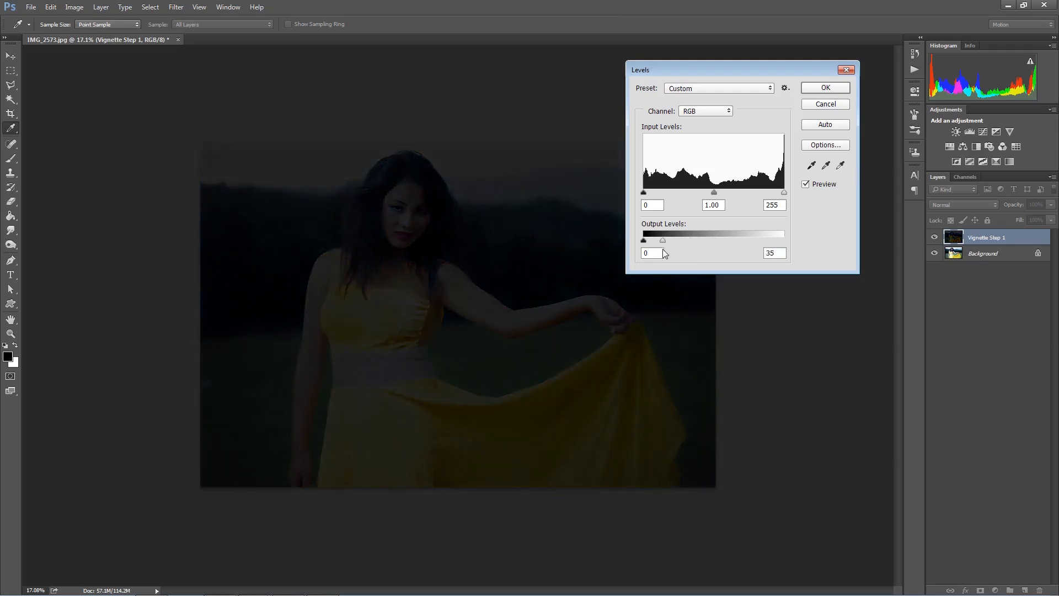
pyautogui.click(821, 89)
pyautogui.press('v')
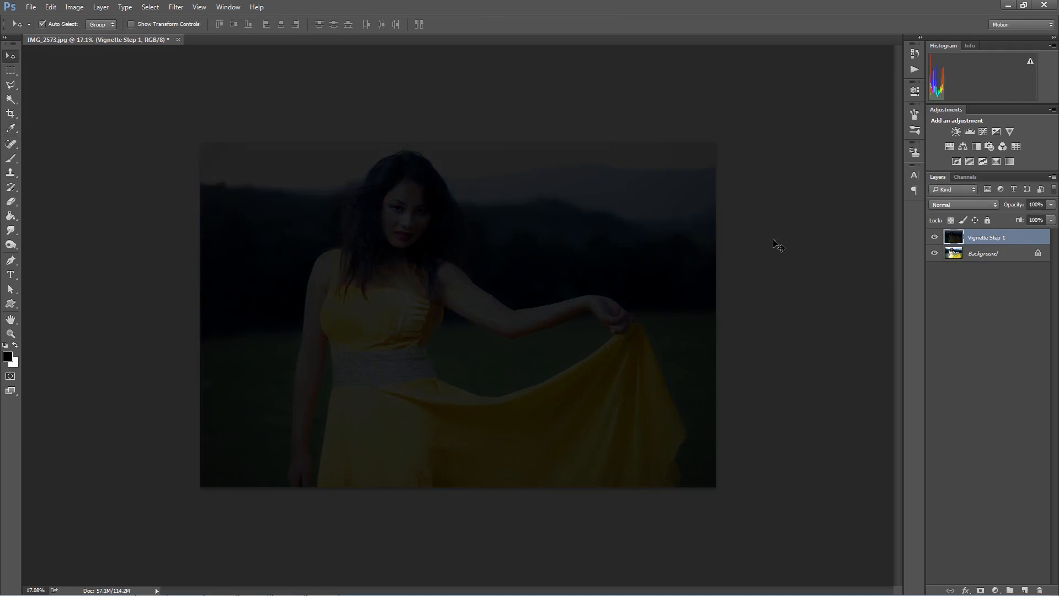
pyautogui.click(933, 238)
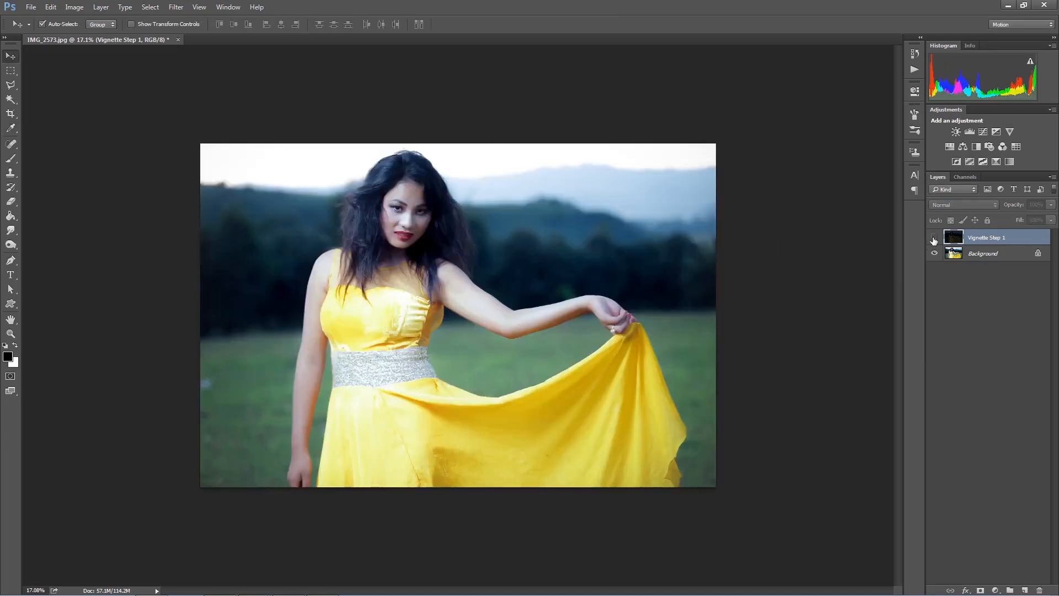
pyautogui.click(933, 238)
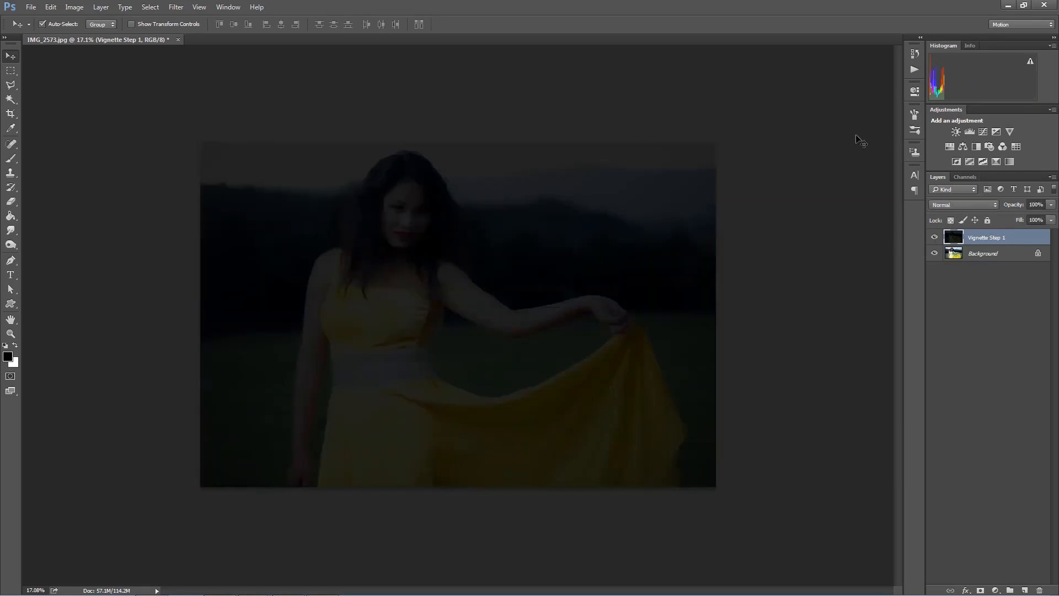
# Step: Try erasing a hard-edged circle over the woman with a hard round 2900 px Eraser at 100% opacity, and undo it
pyautogui.click(13, 203)
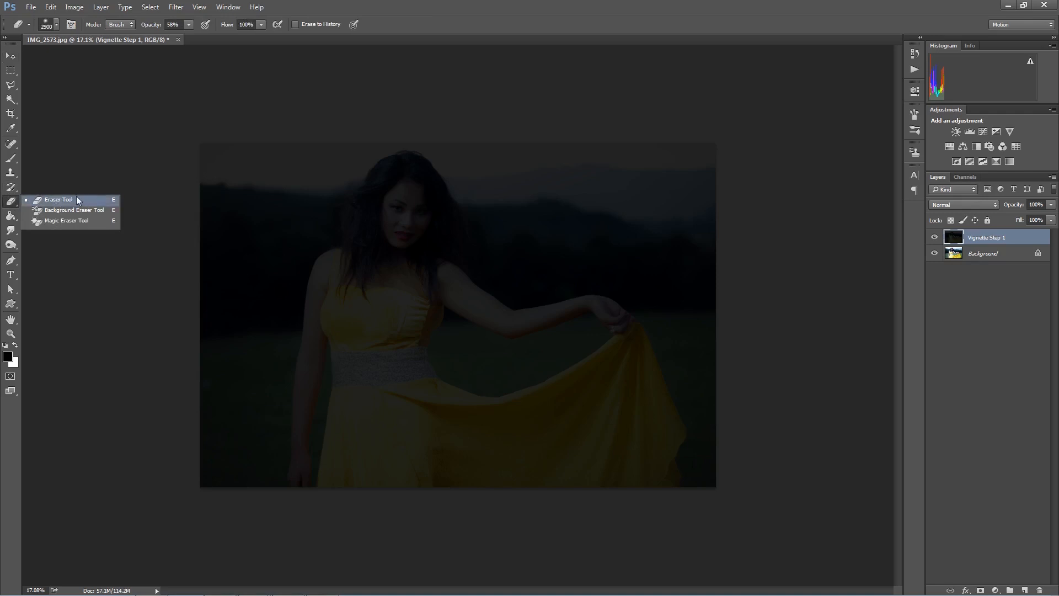
pyautogui.click(77, 200)
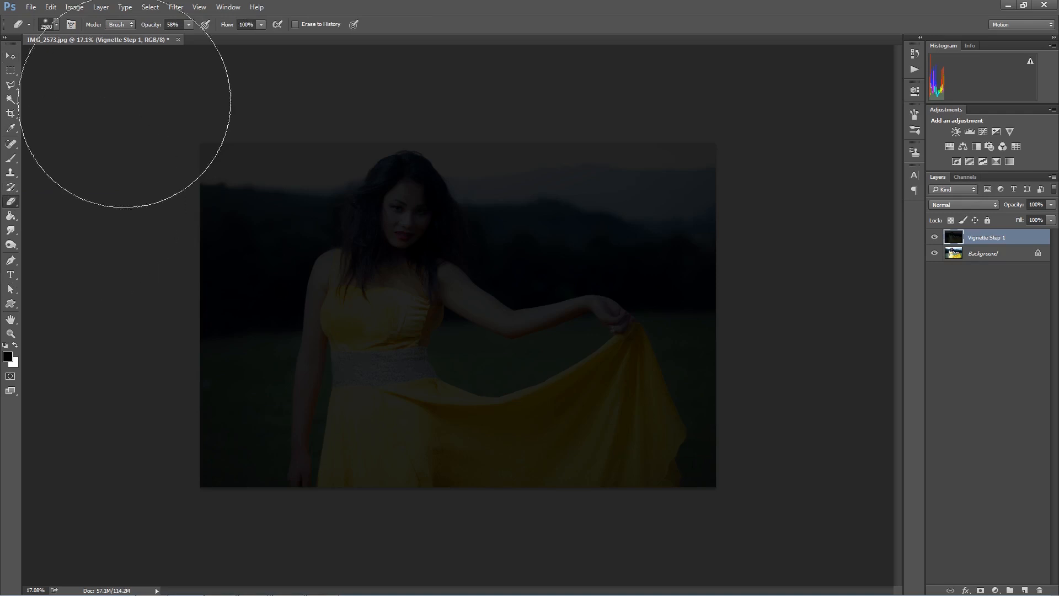
pyautogui.moveTo(153, 28); pyautogui.dragTo(189, 34)
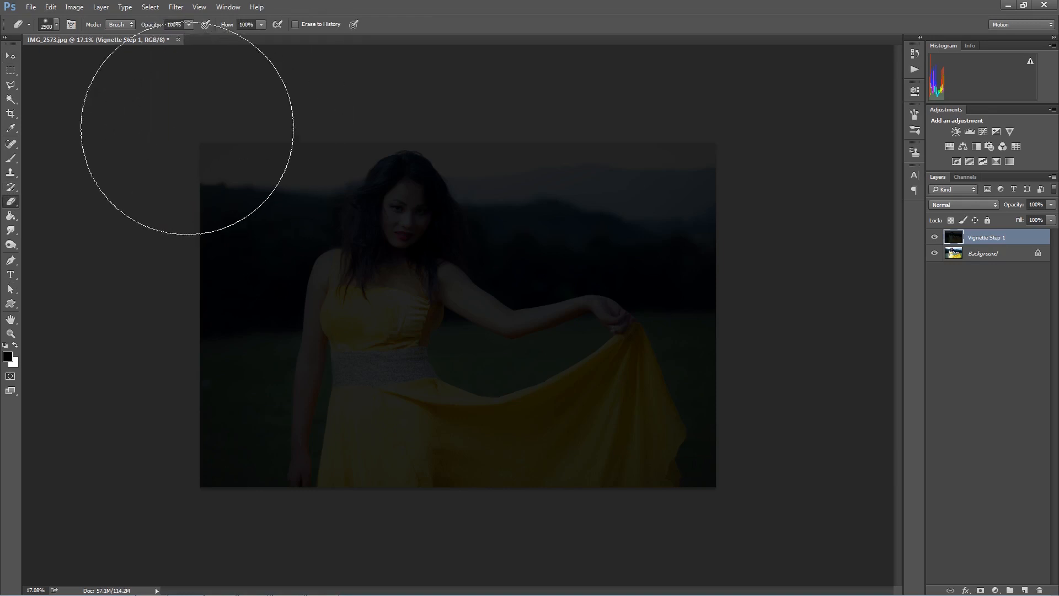
pyautogui.click(56, 24)
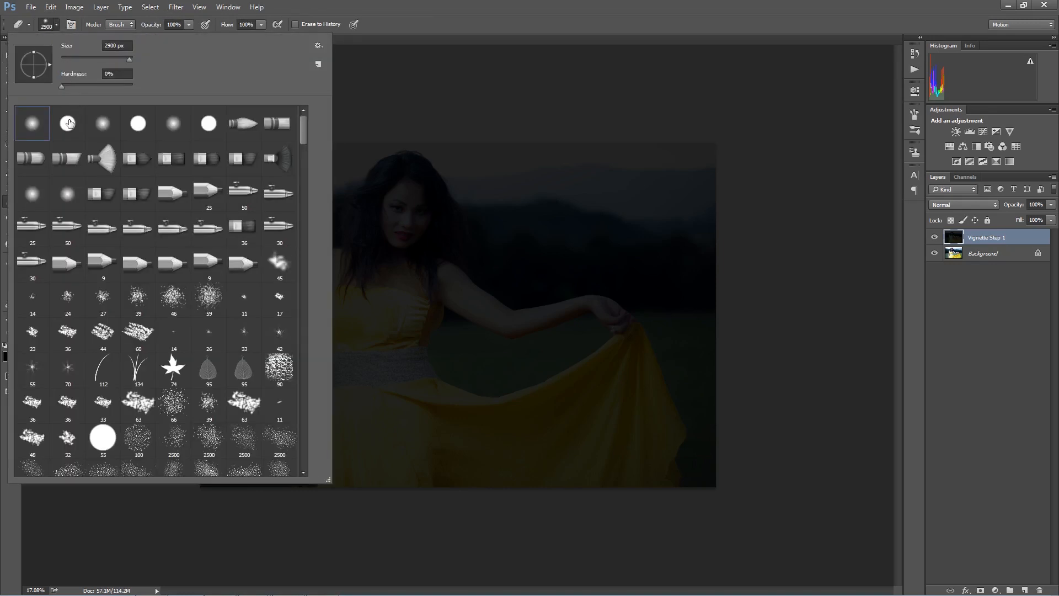
pyautogui.click(67, 126)
pyautogui.click(985, 241)
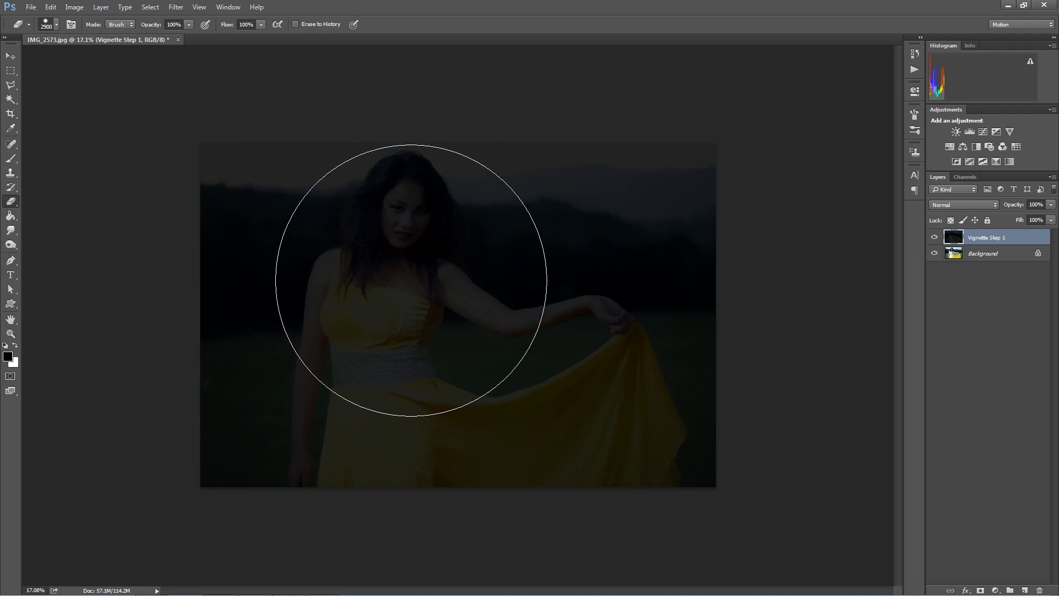
pyautogui.click(411, 280)
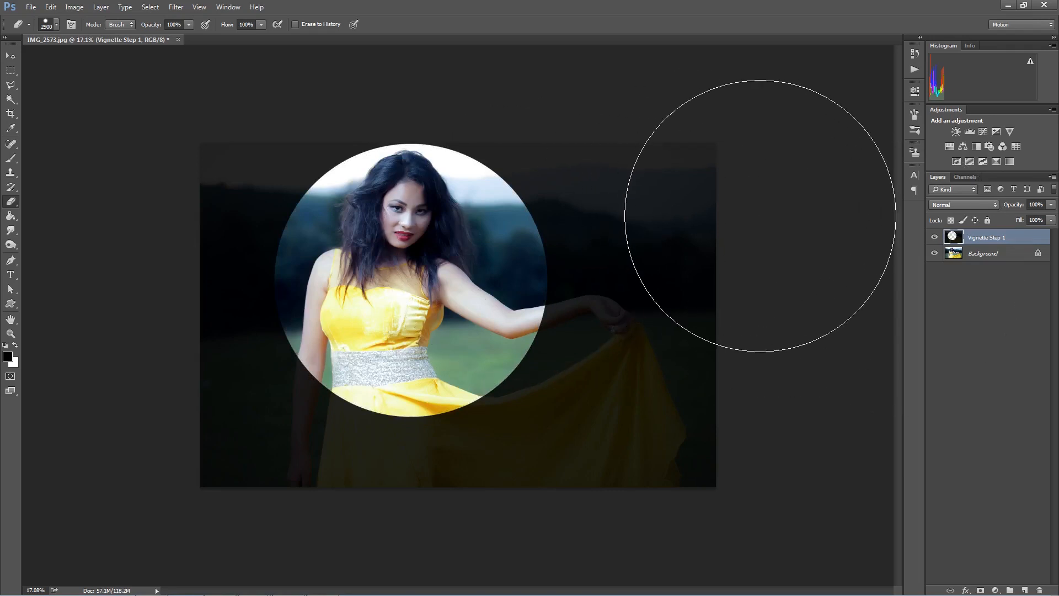
pyautogui.hotkey('ctrl', 'z')
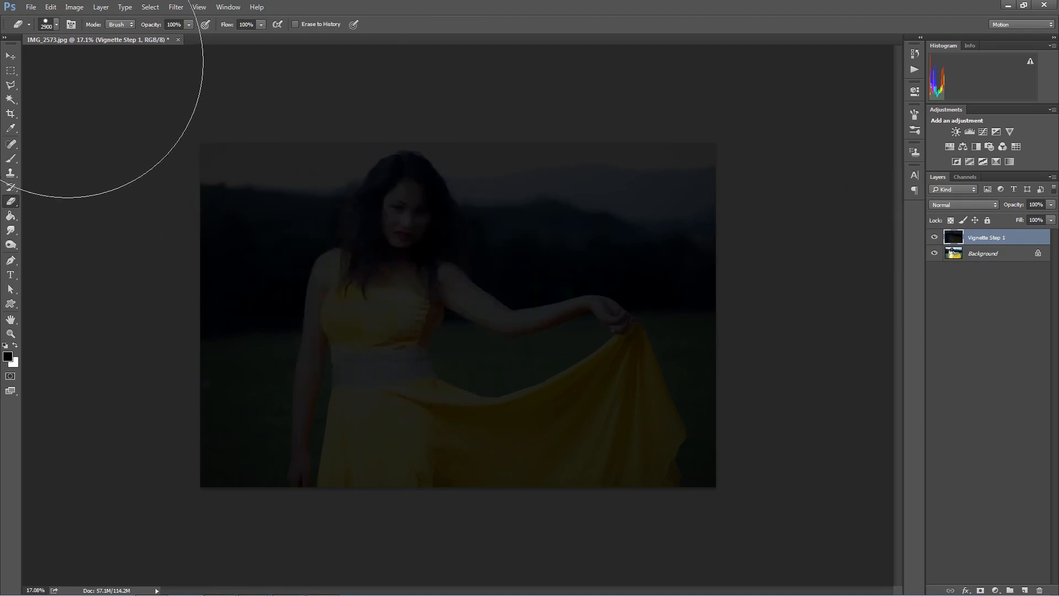
# Step: Erase the dark layer over the woman and her spread dress with a soft round 2900 px eraser brush at 55% opacity
pyautogui.click(55, 24)
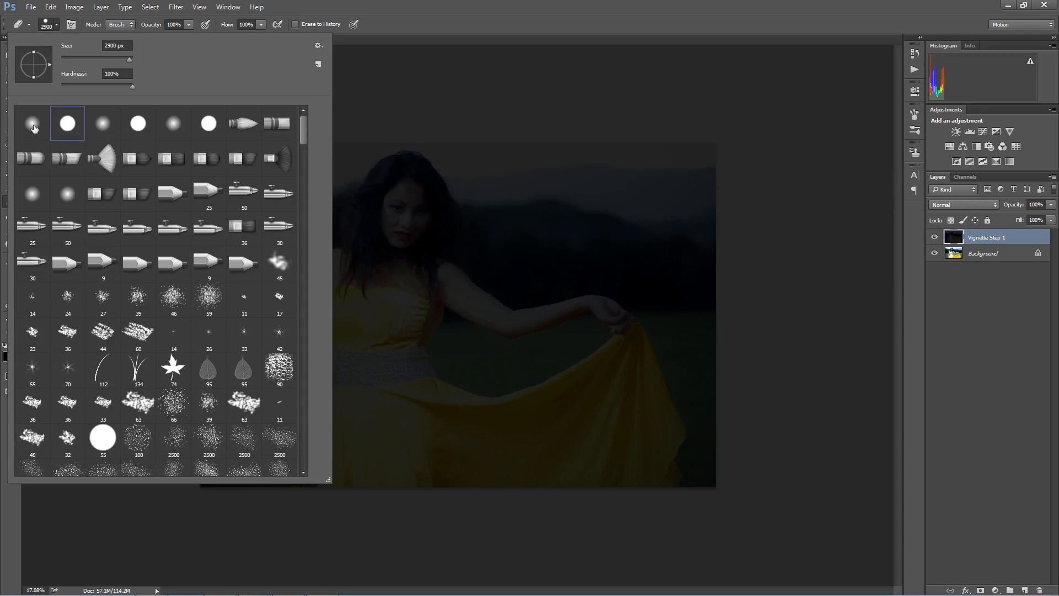
pyautogui.click(32, 124)
pyautogui.click(411, 5)
pyautogui.moveTo(158, 28); pyautogui.dragTo(126, 37)
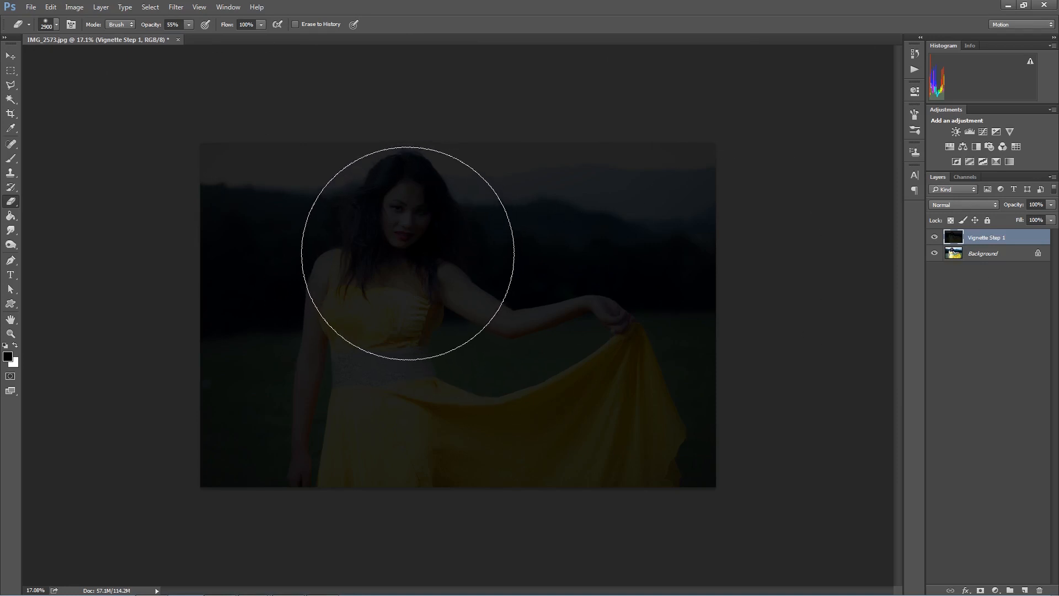
pyautogui.click(407, 253)
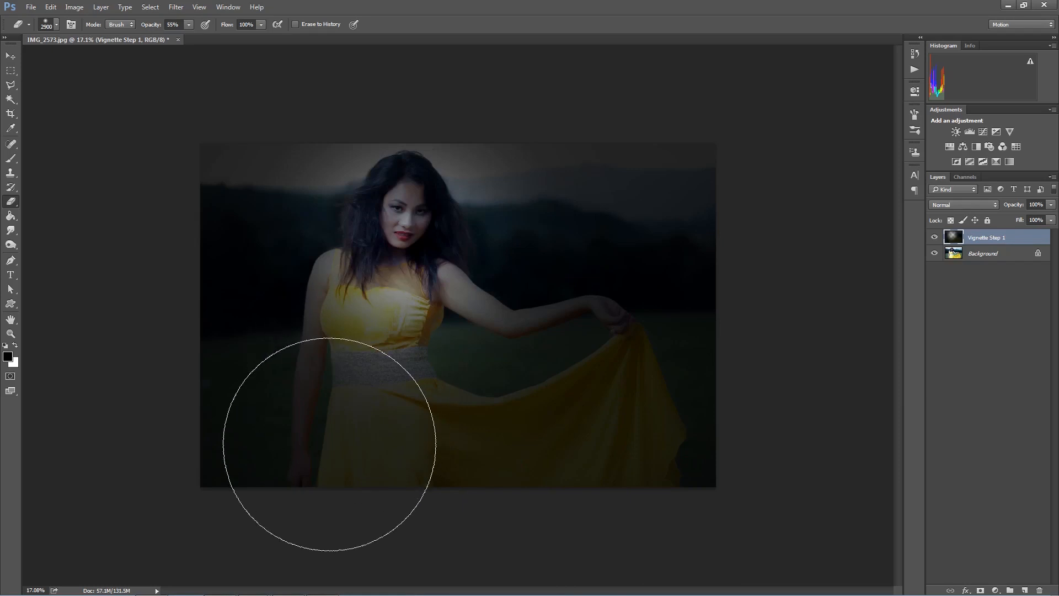
pyautogui.click(329, 446)
pyautogui.click(579, 324)
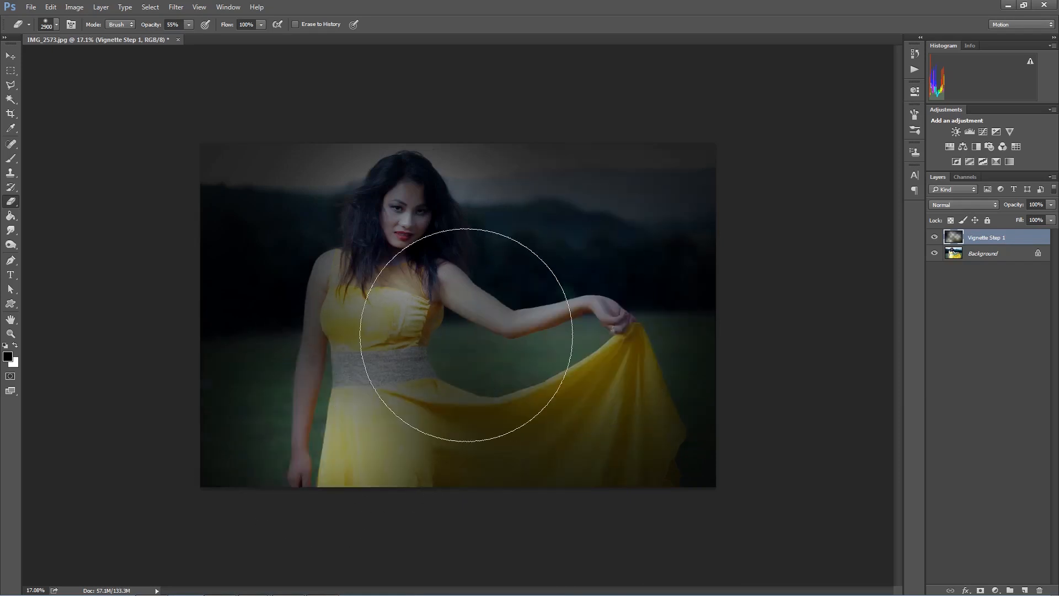
pyautogui.click(460, 359)
pyautogui.click(496, 410)
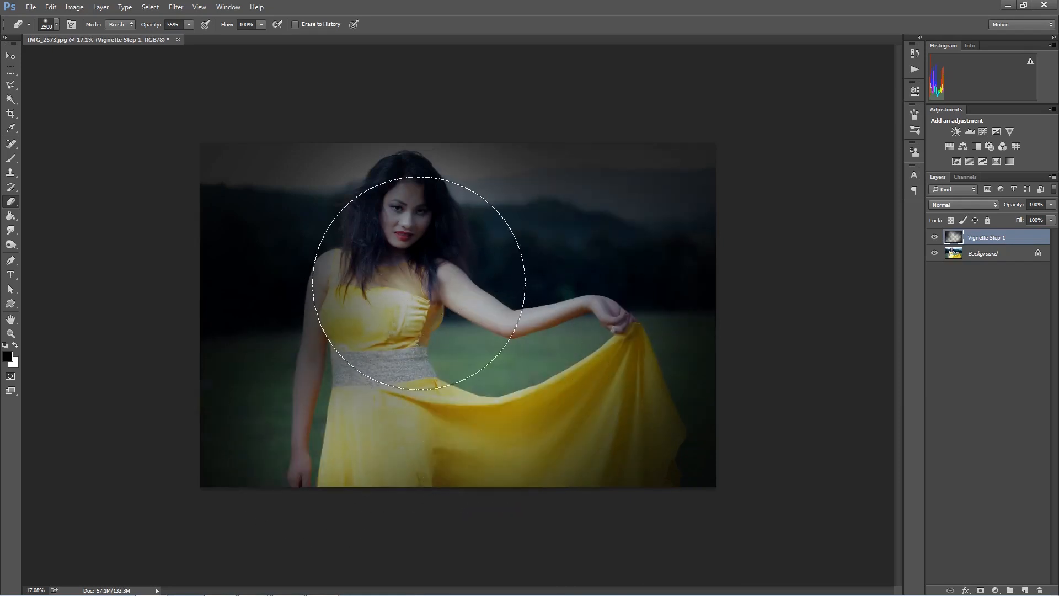
pyautogui.moveTo(418, 274)
pyautogui.mouseDown()
pyautogui.moveTo(540, 368)
pyautogui.moveTo(435, 439)
pyautogui.moveTo(434, 303)
pyautogui.mouseUp()
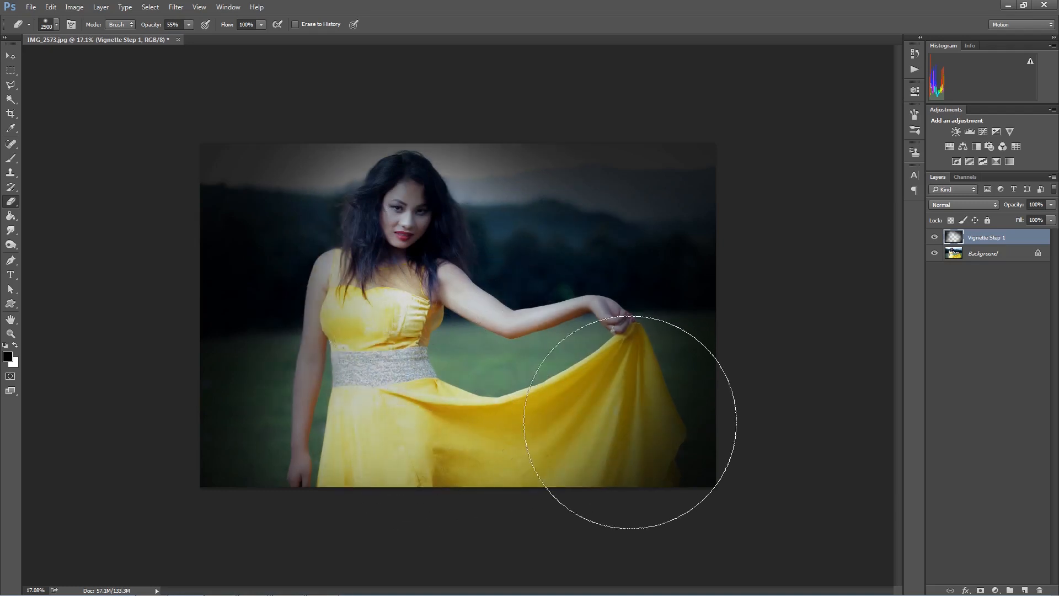
pyautogui.click(524, 294)
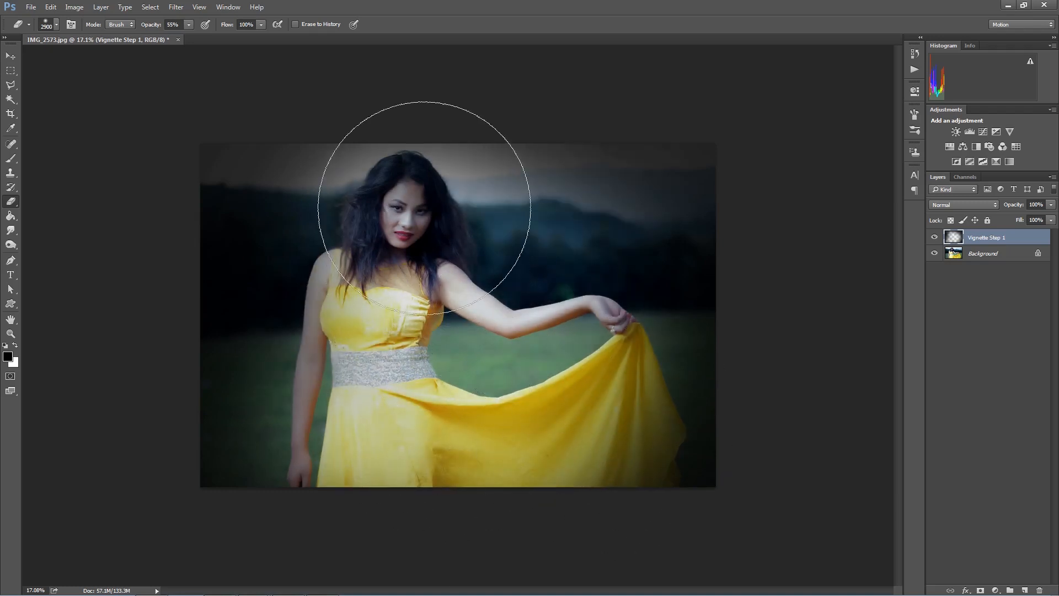
pyautogui.click(424, 207)
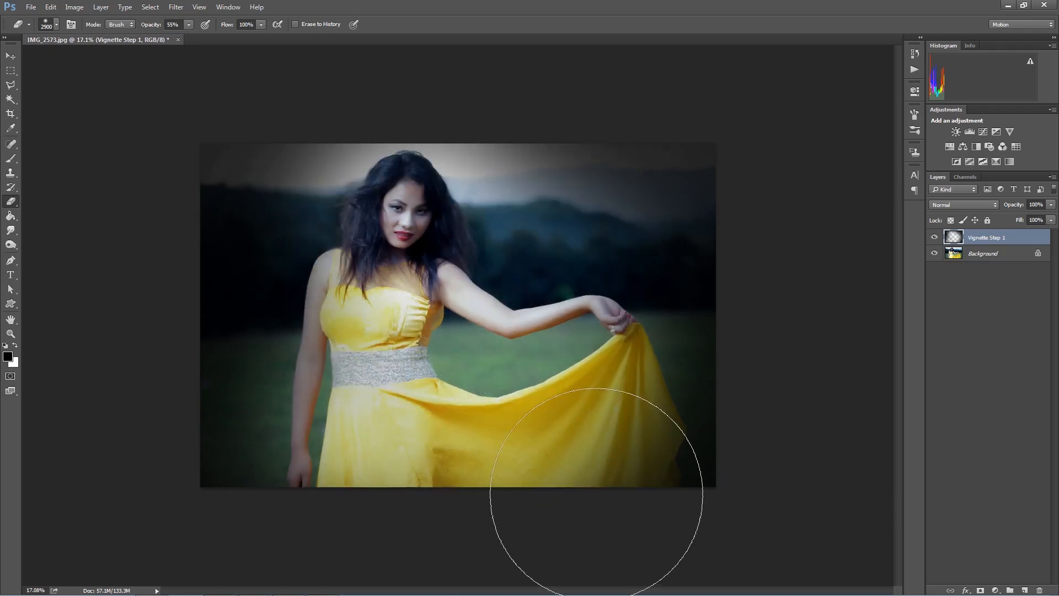
# Step: Toggle the visibility of the Vignette Step 1 layer to compare the photo with and without the vignette
pyautogui.click(932, 238)
pyautogui.click(933, 238)
pyautogui.click(932, 239)
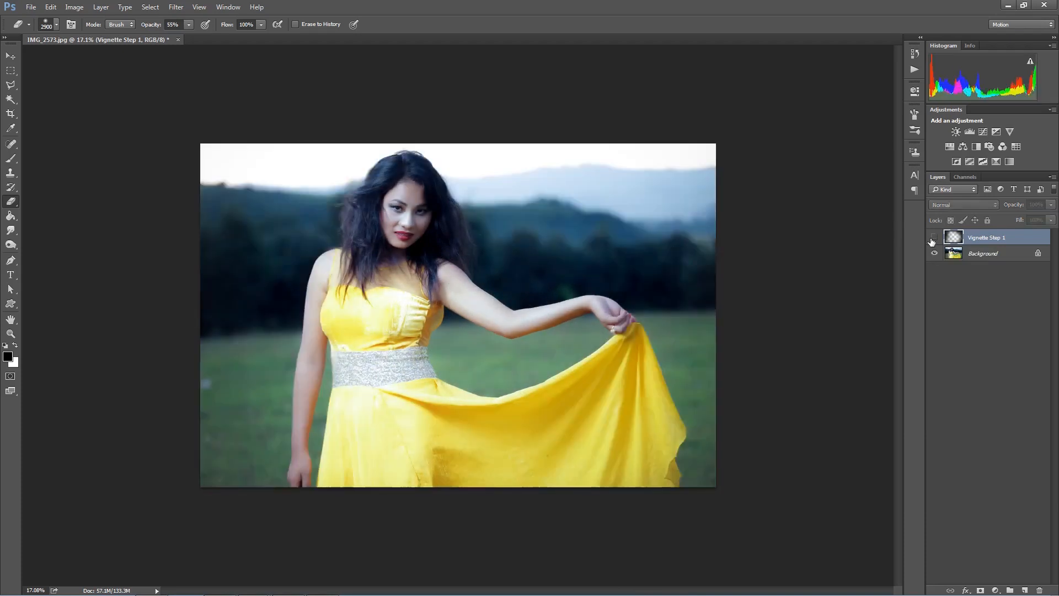
pyautogui.click(933, 239)
pyautogui.click(932, 238)
pyautogui.click(933, 238)
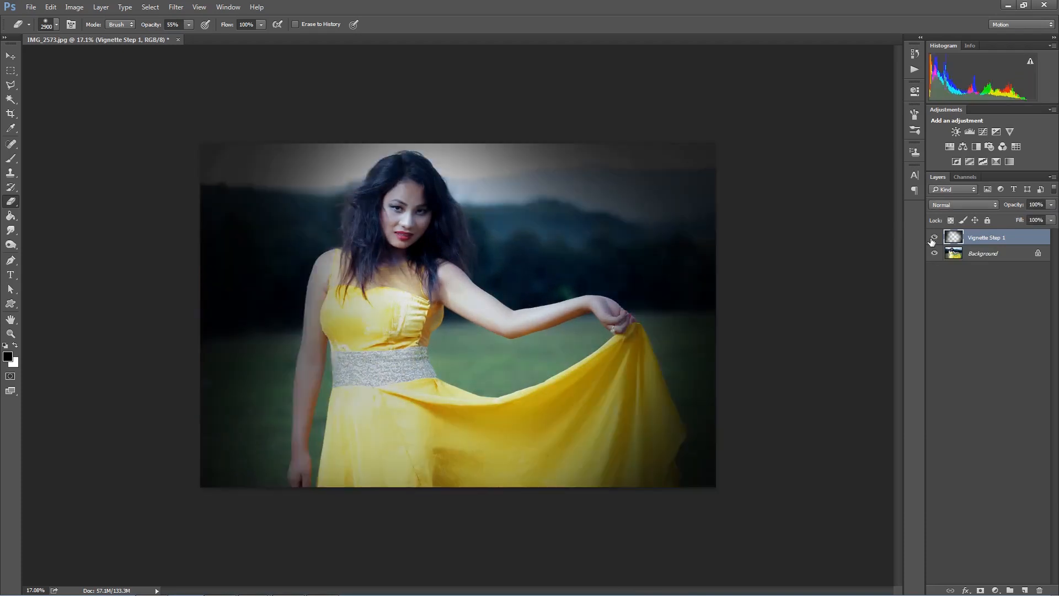
pyautogui.press('v')
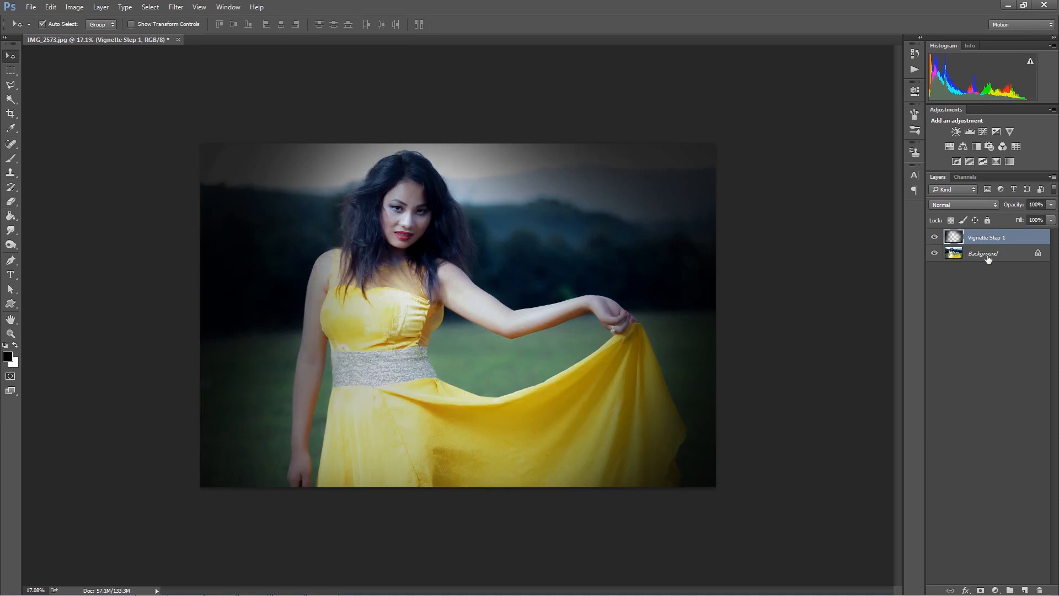
# Step: Hide the Vignette Step 1 layer and duplicate the Background layer as "Vig Step 2"
pyautogui.click(935, 238)
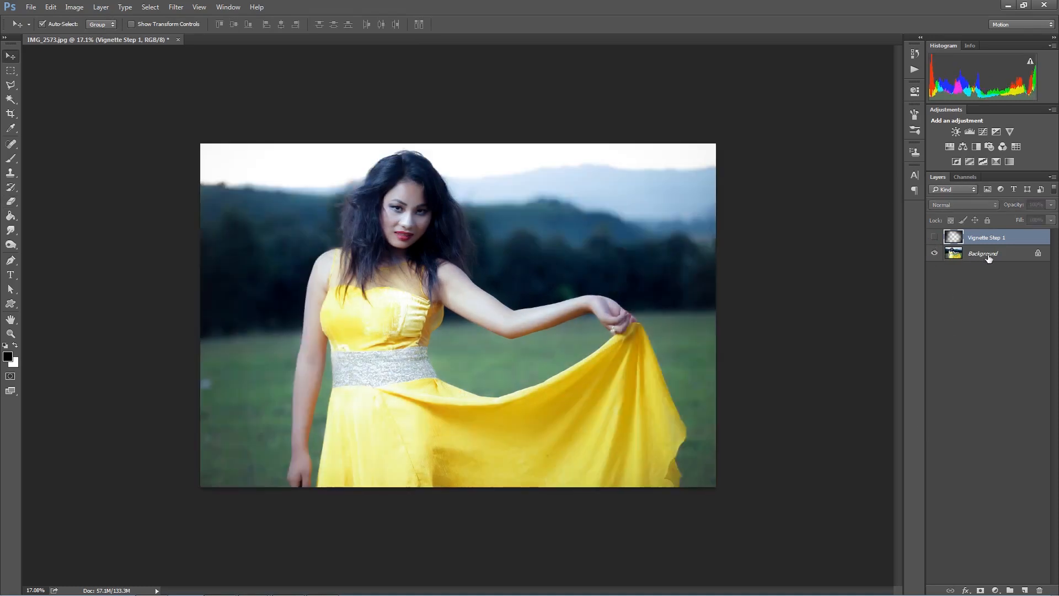
pyautogui.moveTo(989, 257); pyautogui.dragTo(1025, 588)
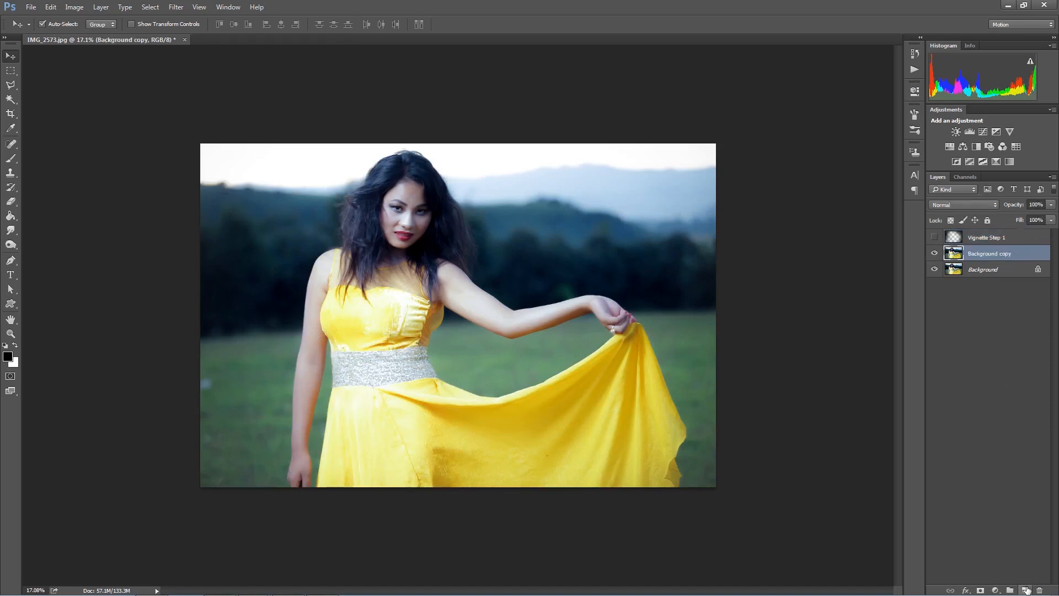
pyautogui.doubleClick(990, 254)
pyautogui.write('Vig Step 2')
pyautogui.click(1003, 435)
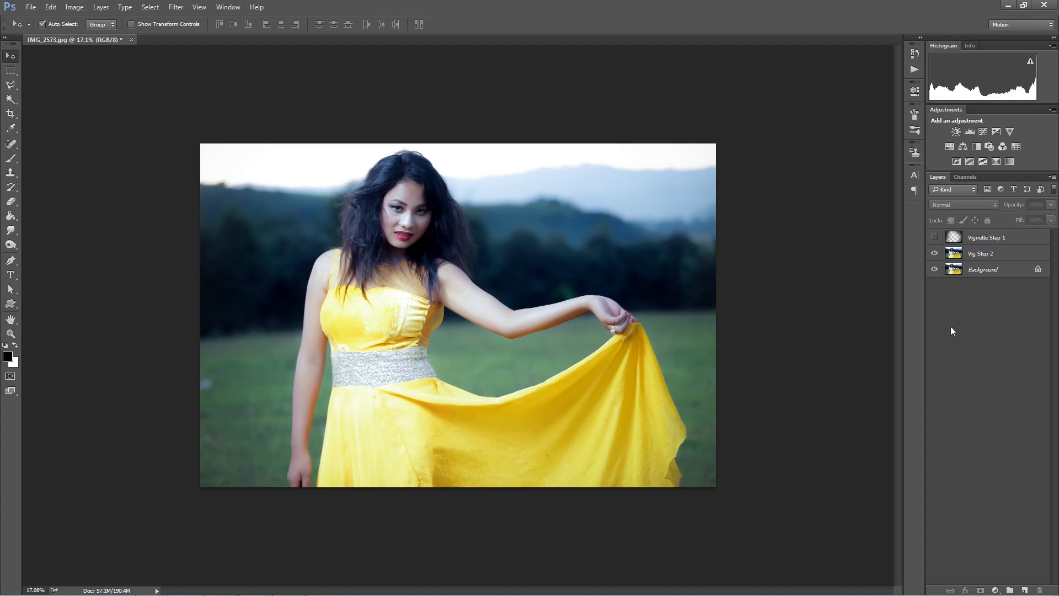
# Step: Darken the Vig Step 2 layer with a Levels adjustment by strongly lowering its output white level
pyautogui.click(989, 255)
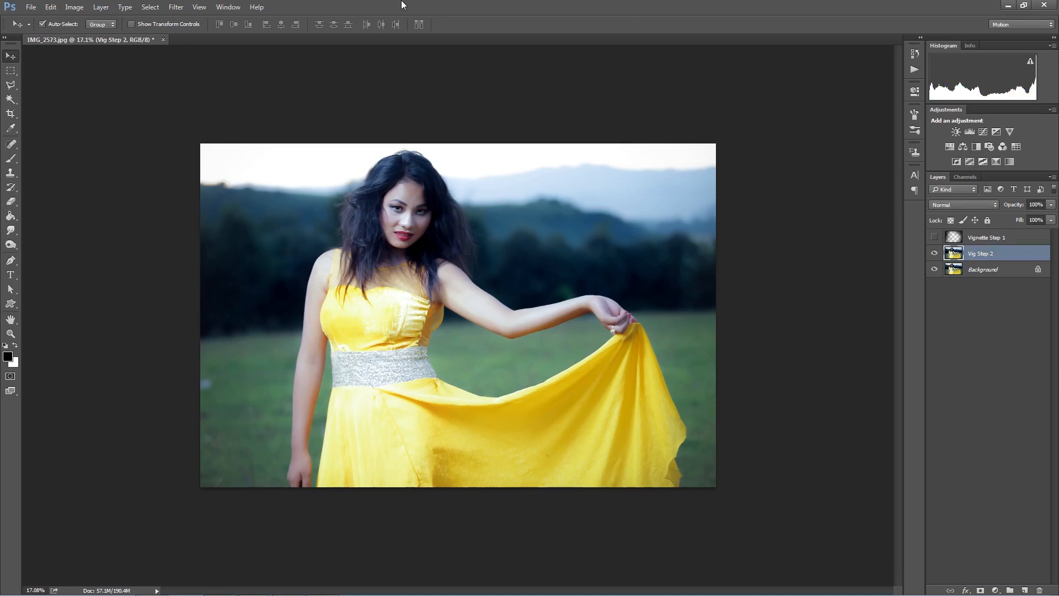
pyautogui.click(74, 7)
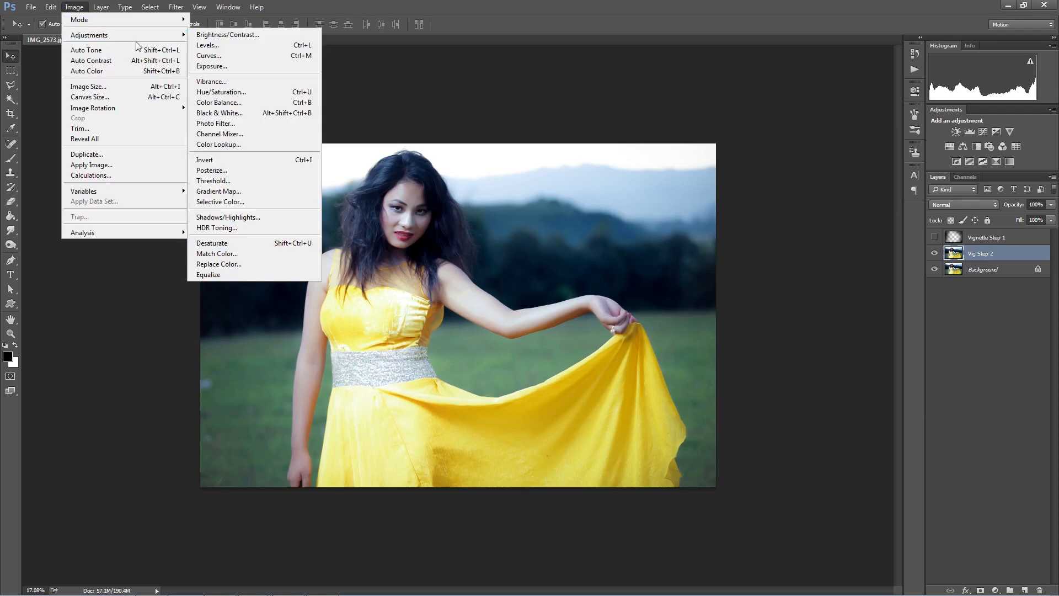
pyautogui.moveTo(184, 37)
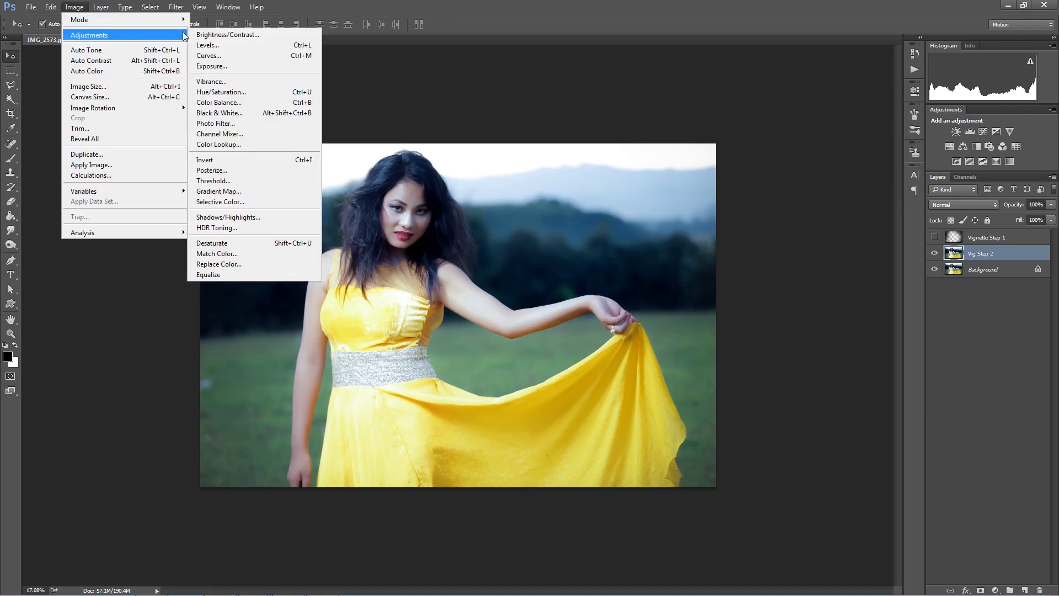
pyautogui.click(224, 51)
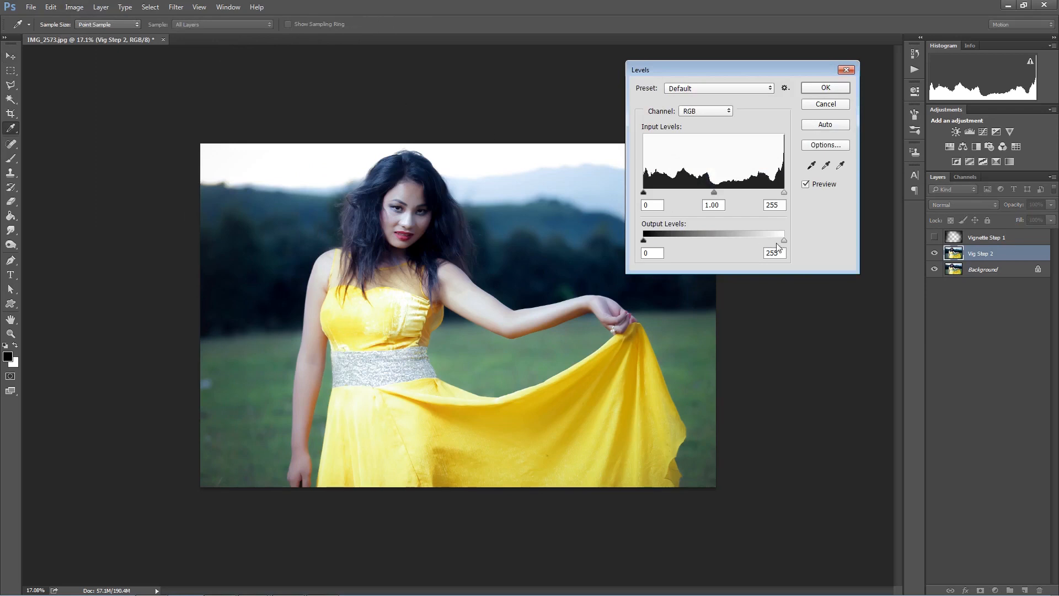
pyautogui.moveTo(784, 241); pyautogui.dragTo(673, 263)
pyautogui.click(815, 89)
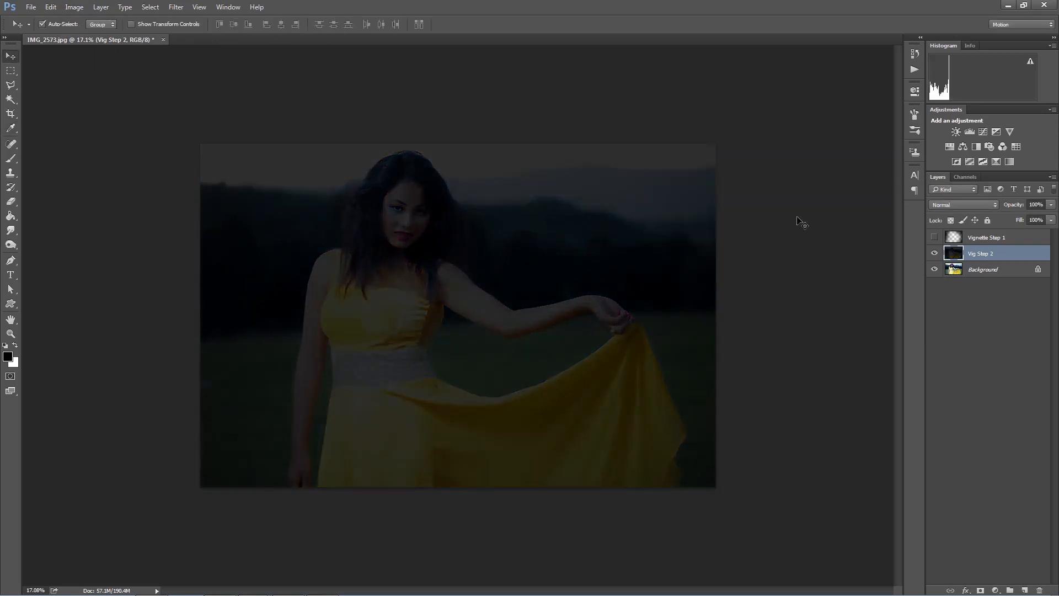
pyautogui.press('v')
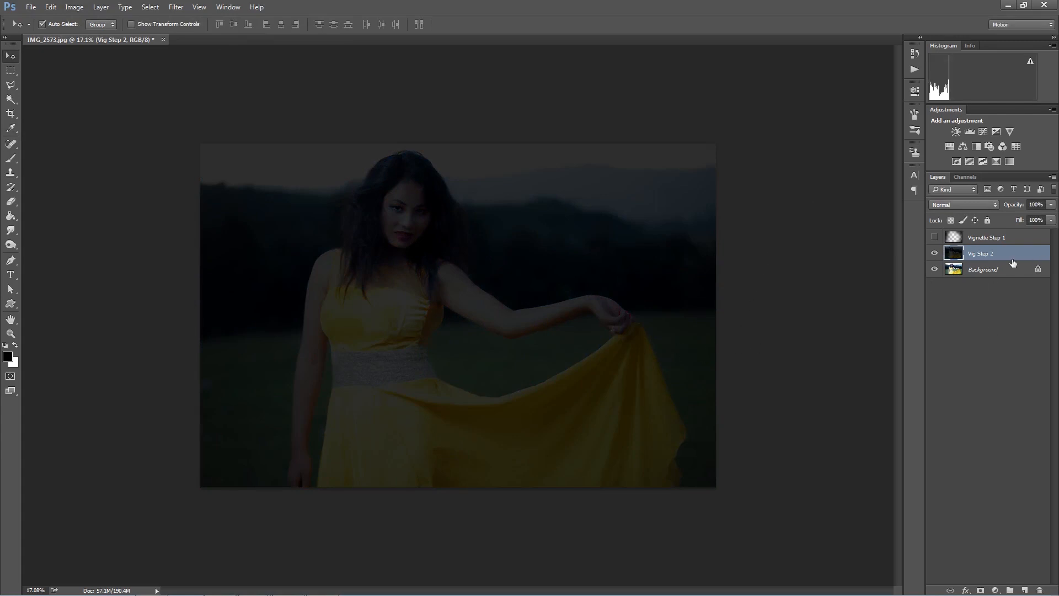
# Step: Add a layer mask to Vig Step 2 and set the soft round 2600 px Brush to 47% opacity
pyautogui.click(980, 590)
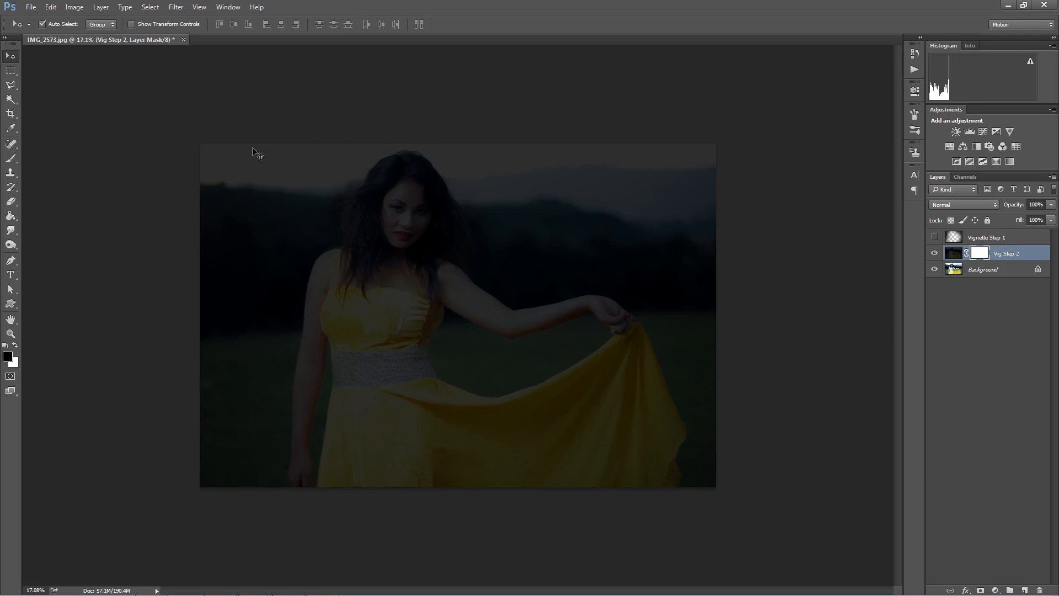
pyautogui.click(12, 162)
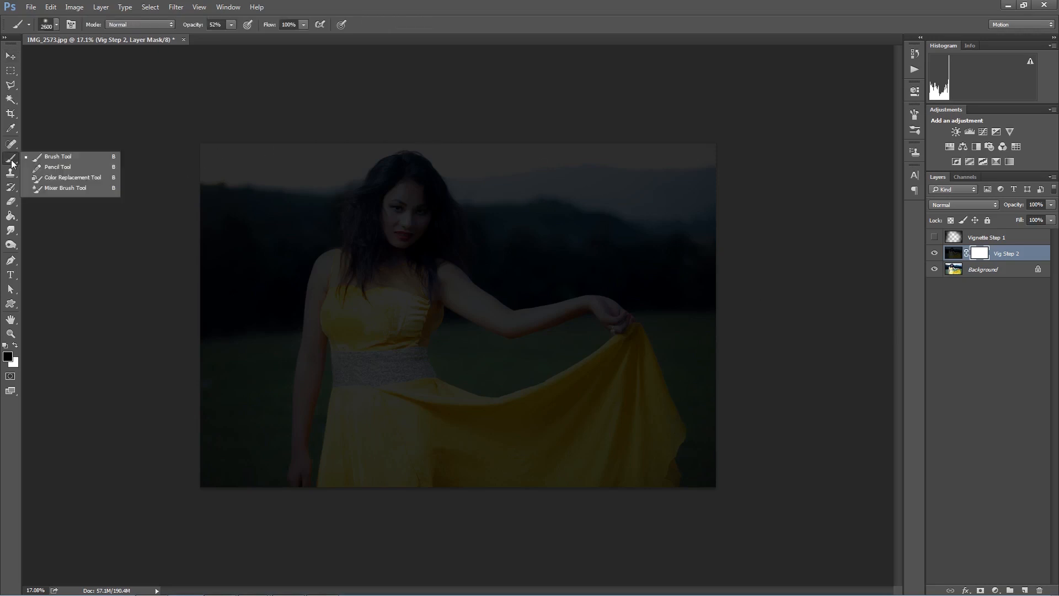
pyautogui.click(64, 158)
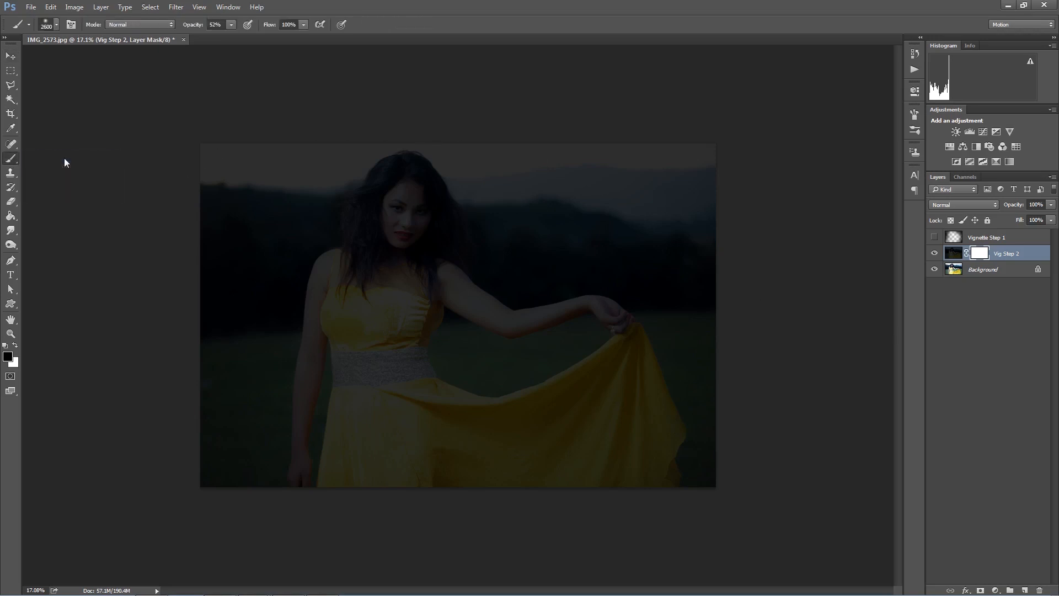
pyautogui.click(57, 25)
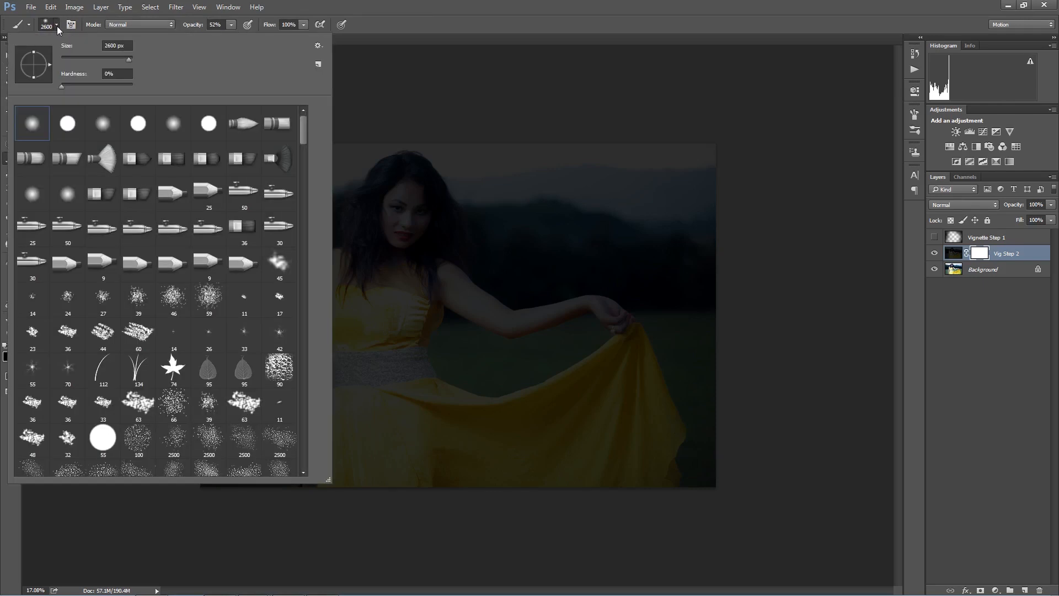
pyautogui.click(385, 5)
pyautogui.moveTo(192, 25); pyautogui.dragTo(188, 30)
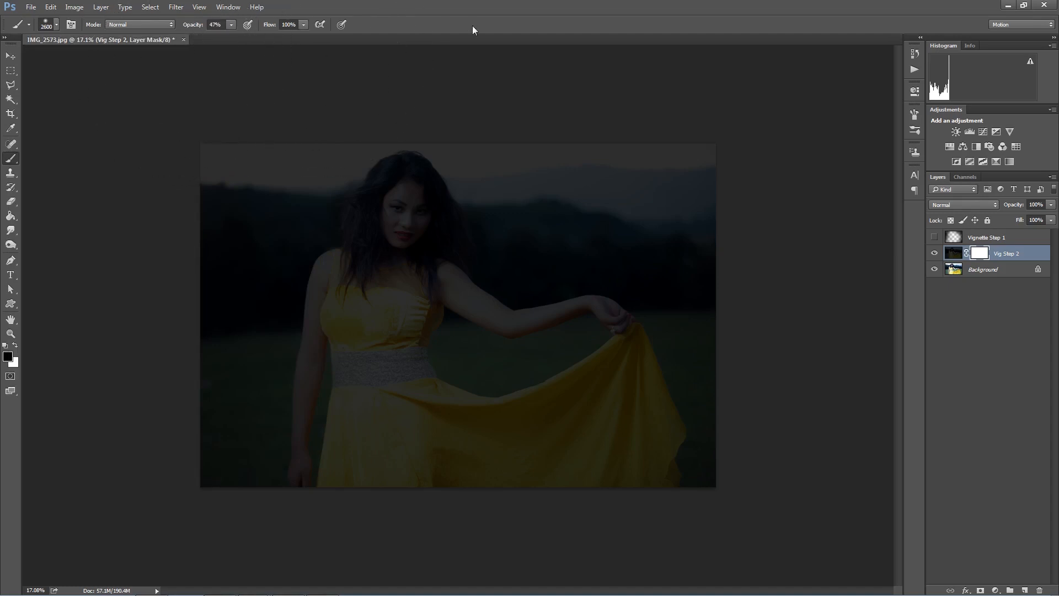
# Step: Paint the Vig Step 2 mask with black (000000) over the woman's face, body and spread dress to reveal the bright photo
pyautogui.click(8, 357)
pyautogui.click(867, 254)
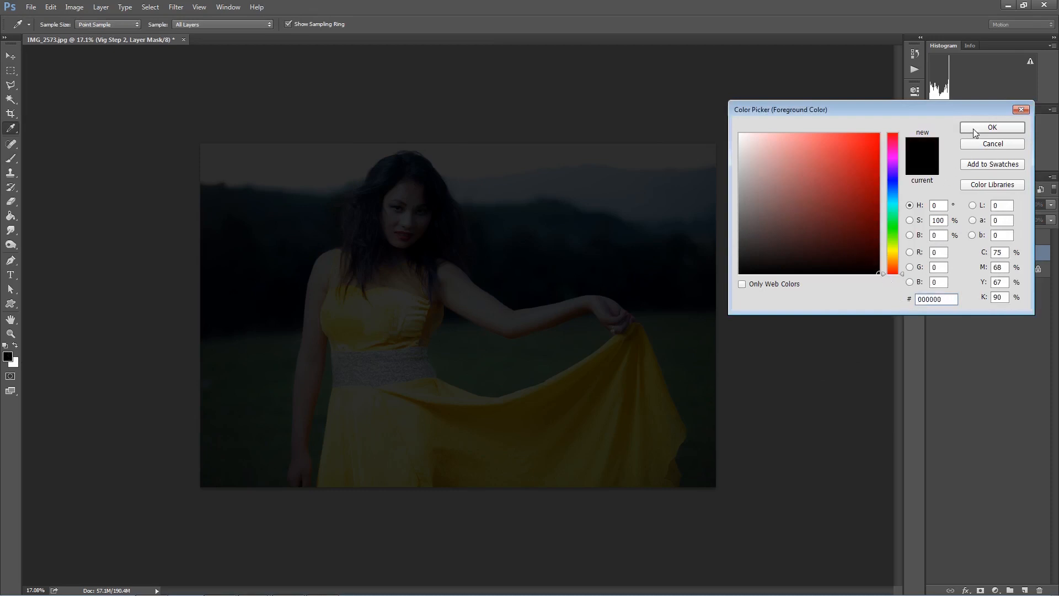
pyautogui.click(975, 130)
pyautogui.click(395, 230)
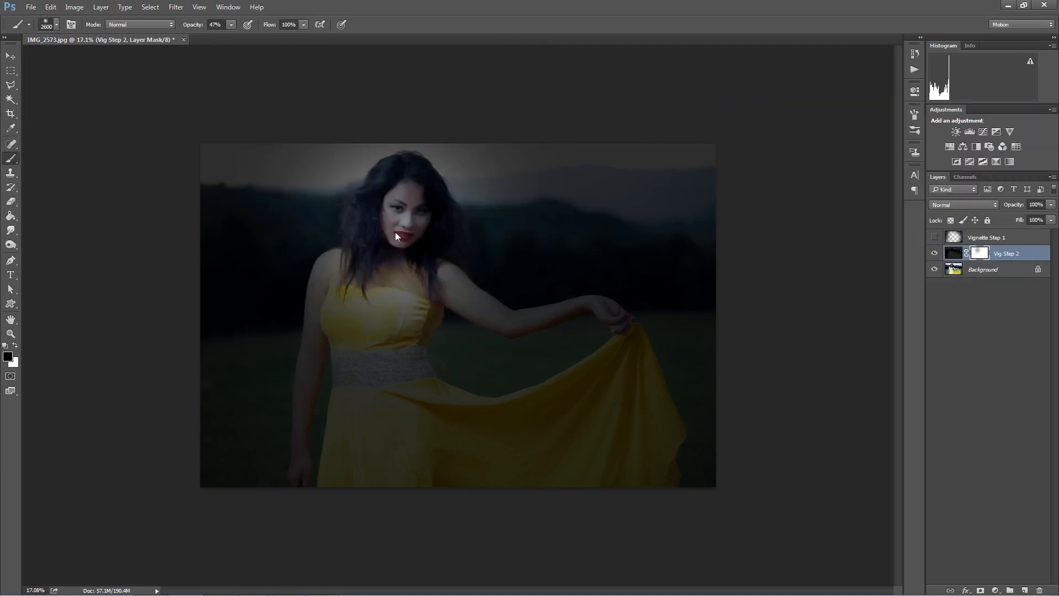
pyautogui.moveTo(359, 316)
pyautogui.mouseDown()
pyautogui.moveTo(342, 422)
pyautogui.moveTo(435, 445)
pyautogui.moveTo(551, 420)
pyautogui.moveTo(583, 361)
pyautogui.moveTo(490, 302)
pyautogui.moveTo(507, 379)
pyautogui.moveTo(456, 256)
pyautogui.moveTo(359, 311)
pyautogui.moveTo(386, 438)
pyautogui.moveTo(577, 393)
pyautogui.moveTo(540, 275)
pyautogui.moveTo(420, 244)
pyautogui.moveTo(376, 327)
pyautogui.mouseUp()
pyautogui.moveTo(432, 242)
pyautogui.mouseDown()
pyautogui.moveTo(496, 402)
pyautogui.moveTo(535, 270)
pyautogui.mouseUp()
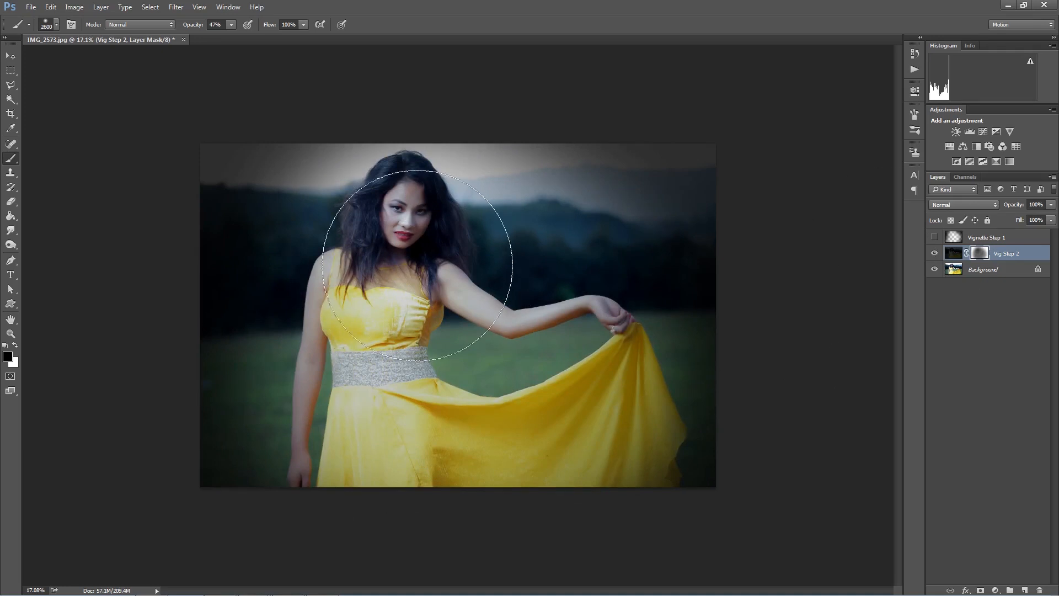
pyautogui.moveTo(418, 262)
pyautogui.mouseDown()
pyautogui.moveTo(405, 224)
pyautogui.moveTo(389, 326)
pyautogui.mouseUp()
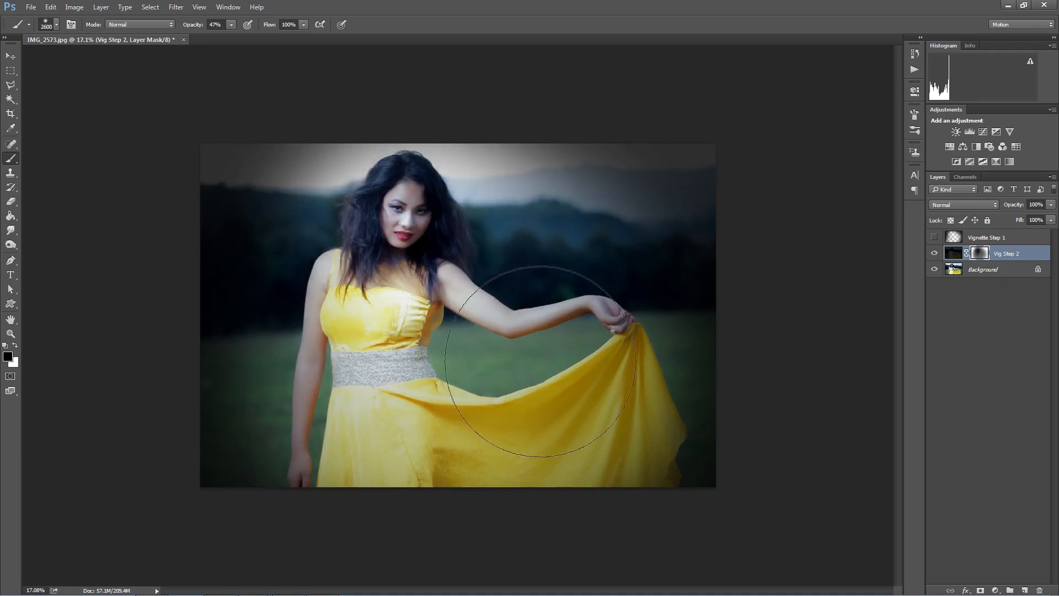
# Step: Toggle the visibility of the Vig Step 2 layer to compare the photo with and without the masked vignette
pyautogui.click(936, 255)
pyautogui.click(936, 254)
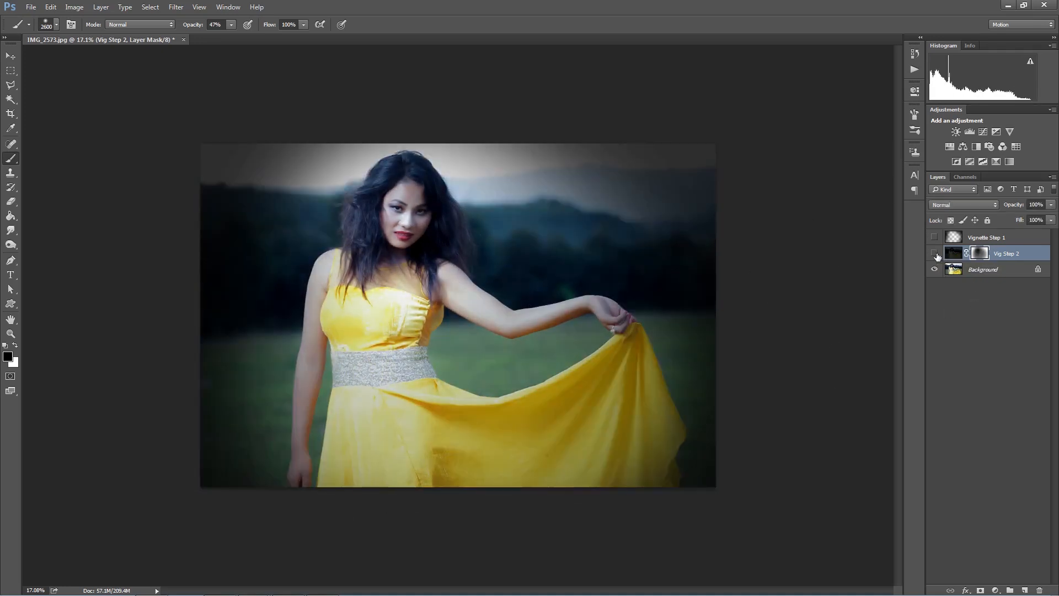
pyautogui.click(936, 255)
pyautogui.click(936, 255)
pyautogui.click(936, 255)
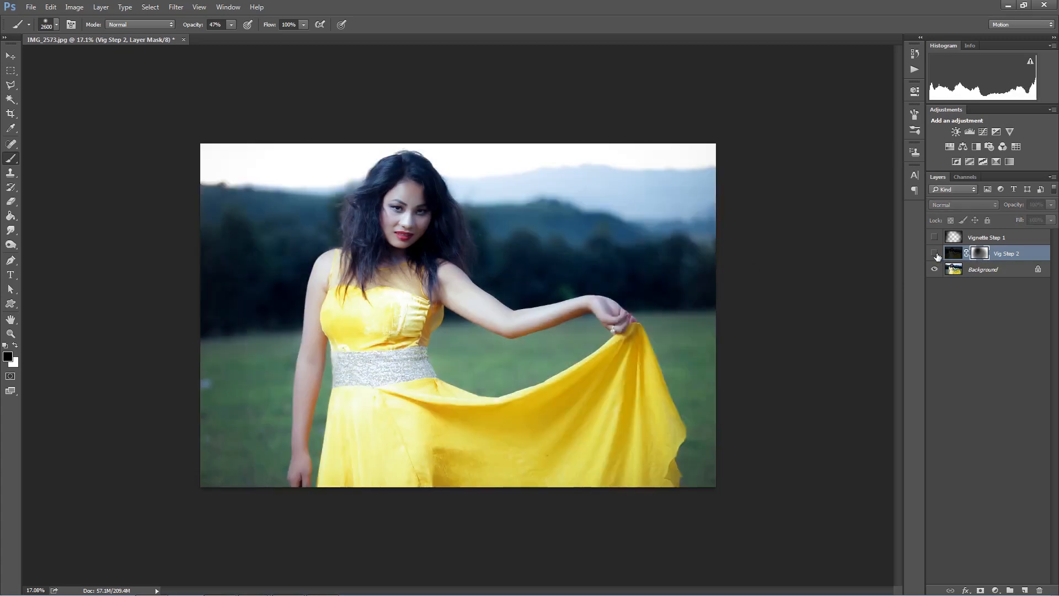
pyautogui.click(936, 255)
# Step: Hide the Vig Step 2 layer and duplicate the Background layer as "Vig Step 3"
pyautogui.click(937, 255)
pyautogui.click(988, 271)
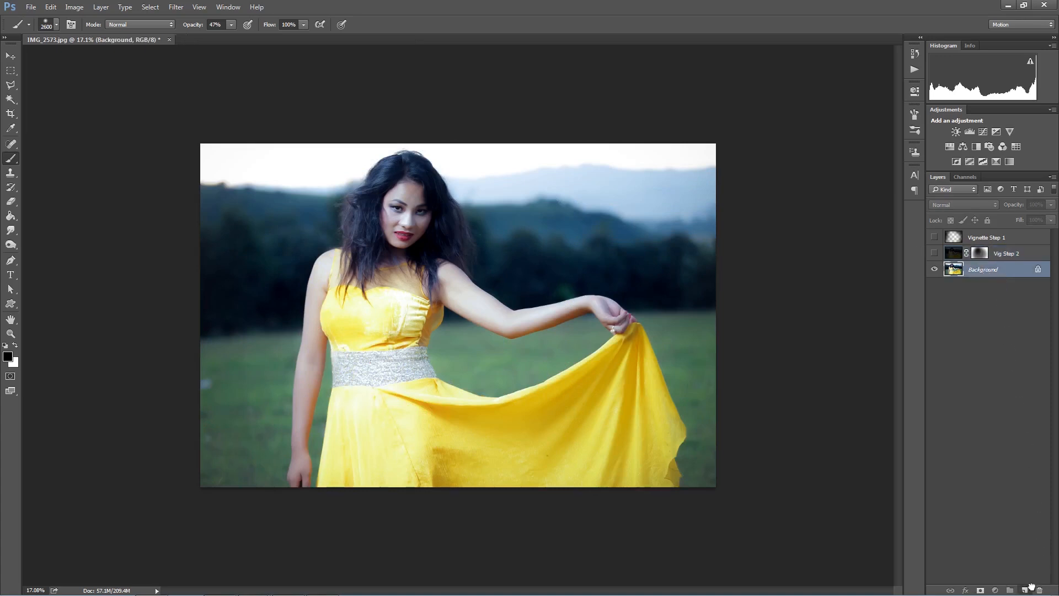
pyautogui.moveTo(1030, 586); pyautogui.dragTo(1030, 586)
pyautogui.doubleClick(988, 269)
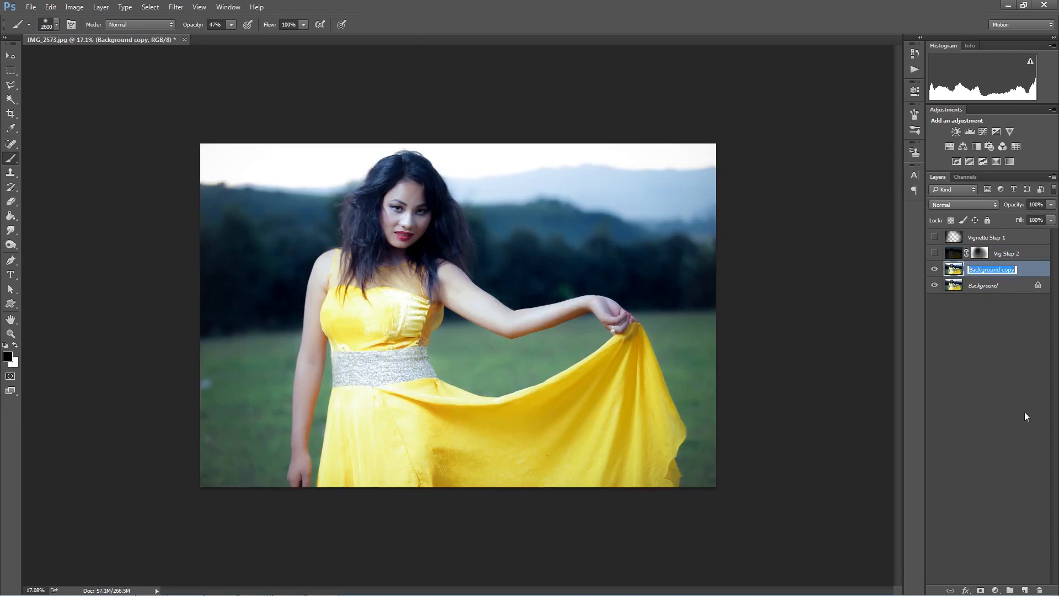
pyautogui.write('Vig Step 3')
pyautogui.click(1031, 438)
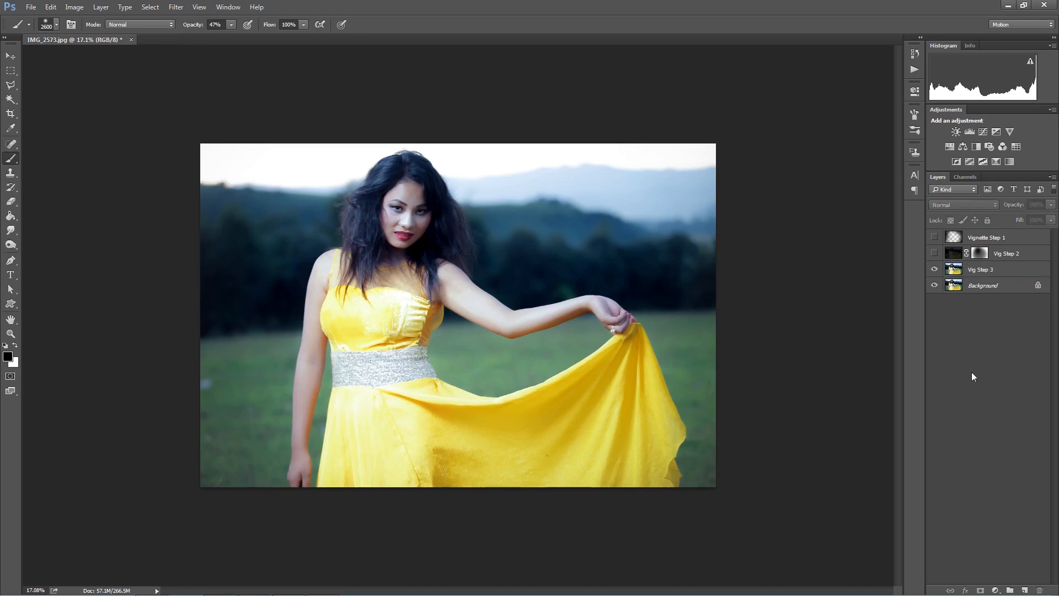
# Step: Start a custom Lens Correction on Vig Step 3, trying a vignette amount of +100 and setting it to -100
pyautogui.click(982, 272)
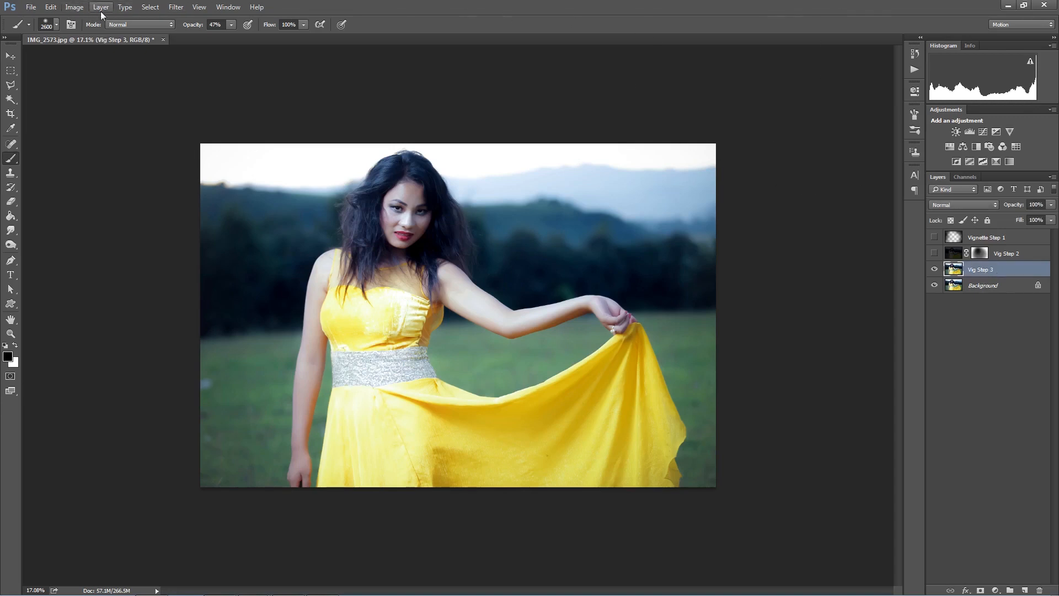
pyautogui.click(175, 7)
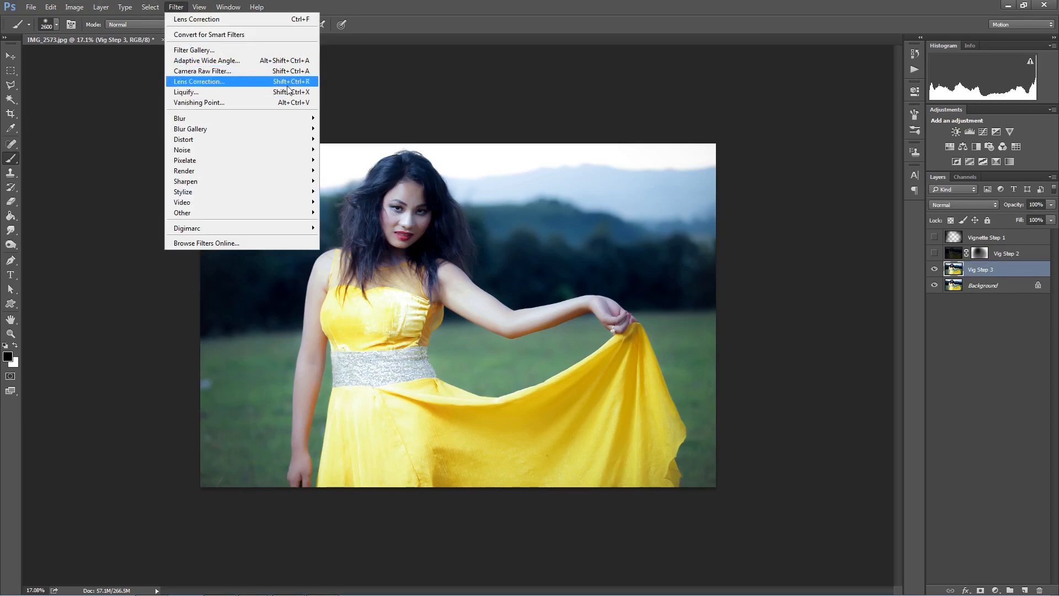
pyautogui.click(238, 82)
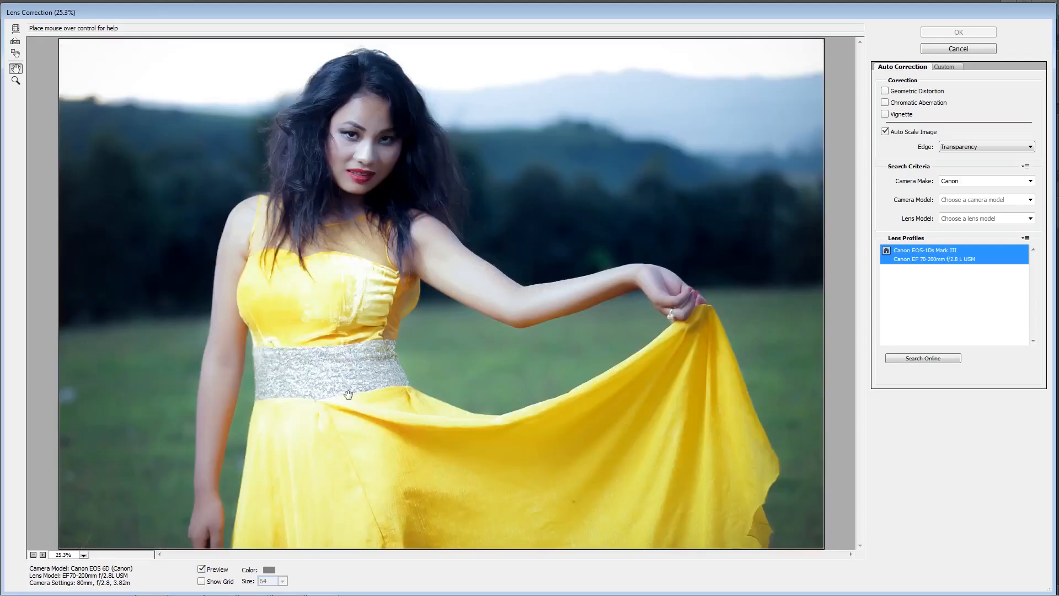
pyautogui.click(950, 68)
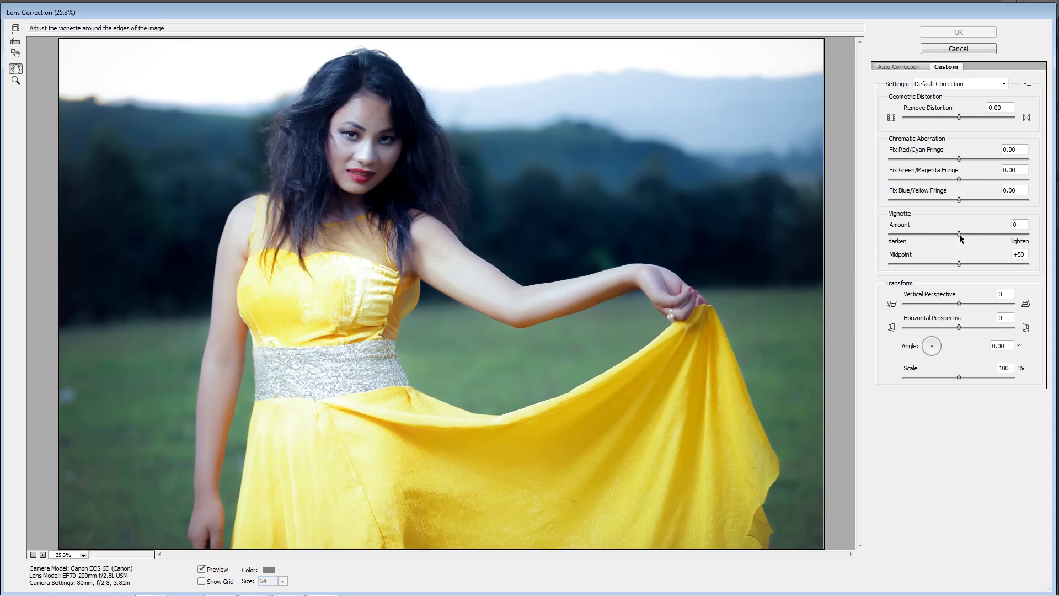
pyautogui.moveTo(960, 234); pyautogui.dragTo(1041, 239)
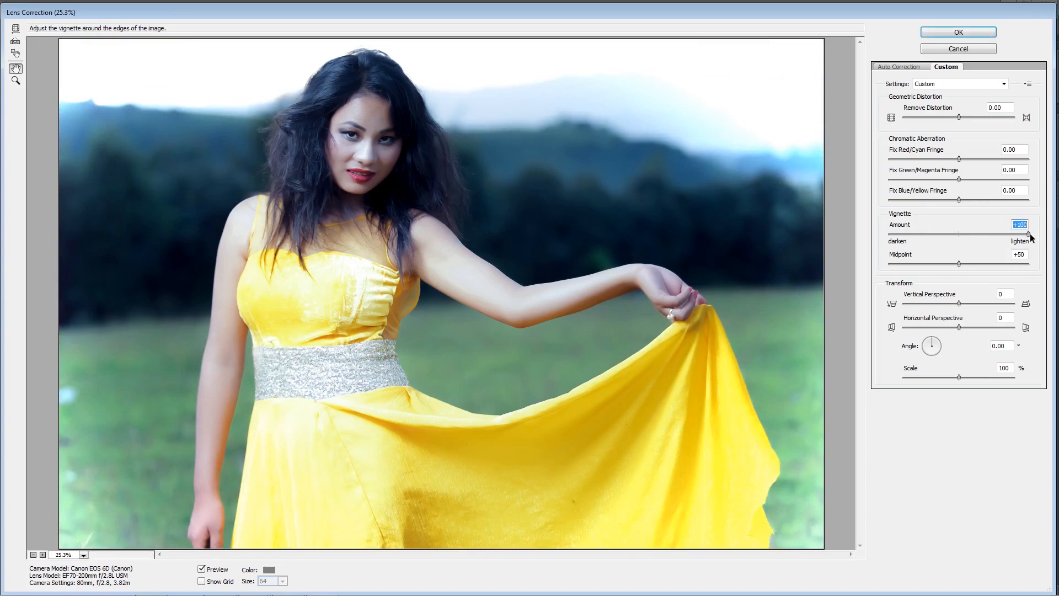
pyautogui.moveTo(1030, 234); pyautogui.dragTo(886, 250)
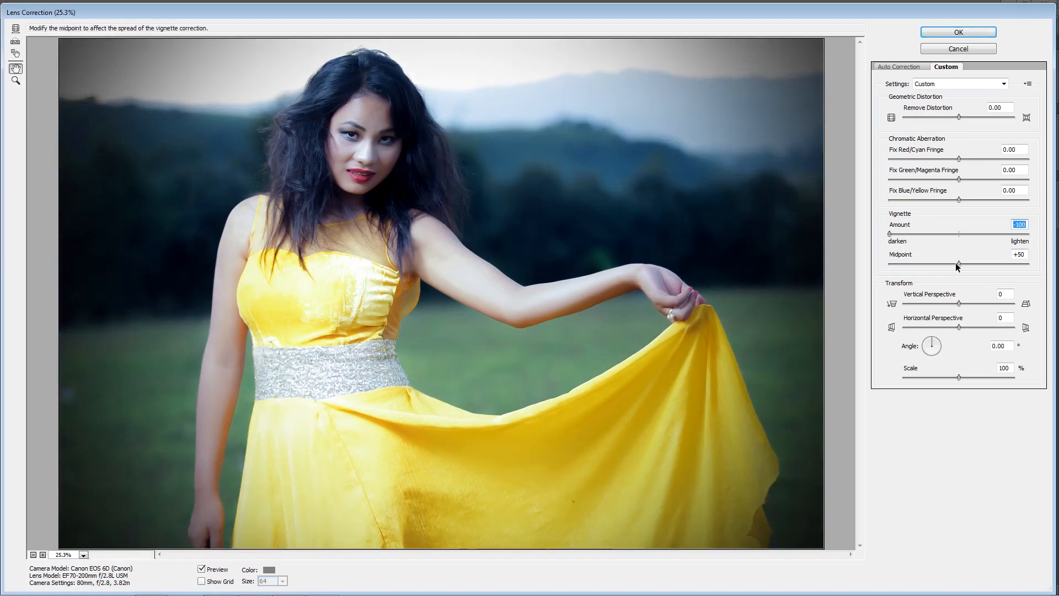
# Step: Set the vignette midpoint to +19 and apply the Lens Correction
pyautogui.moveTo(959, 263); pyautogui.dragTo(901, 274)
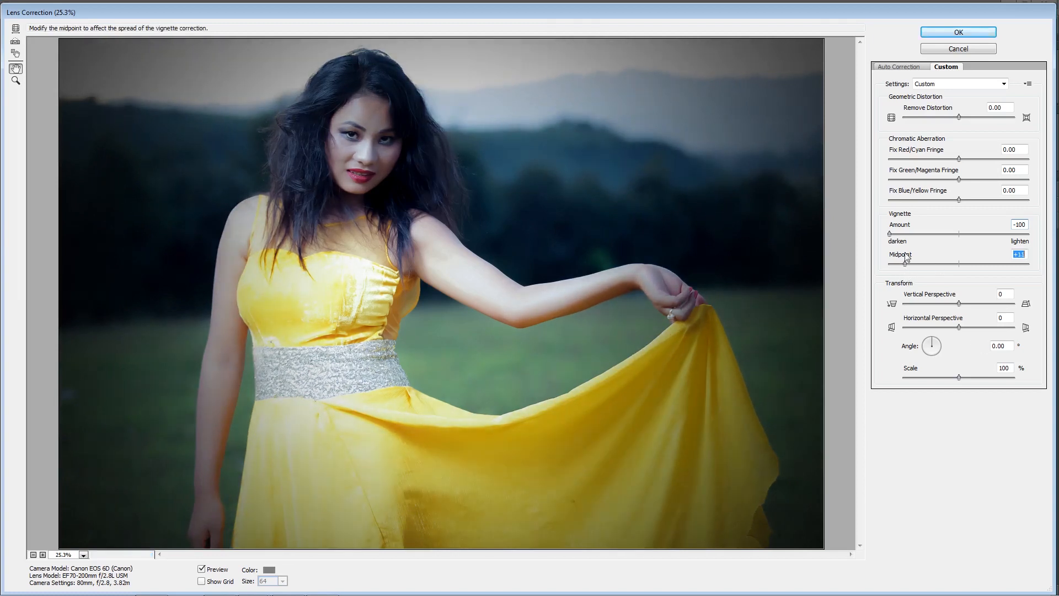
pyautogui.moveTo(903, 263); pyautogui.dragTo(915, 263)
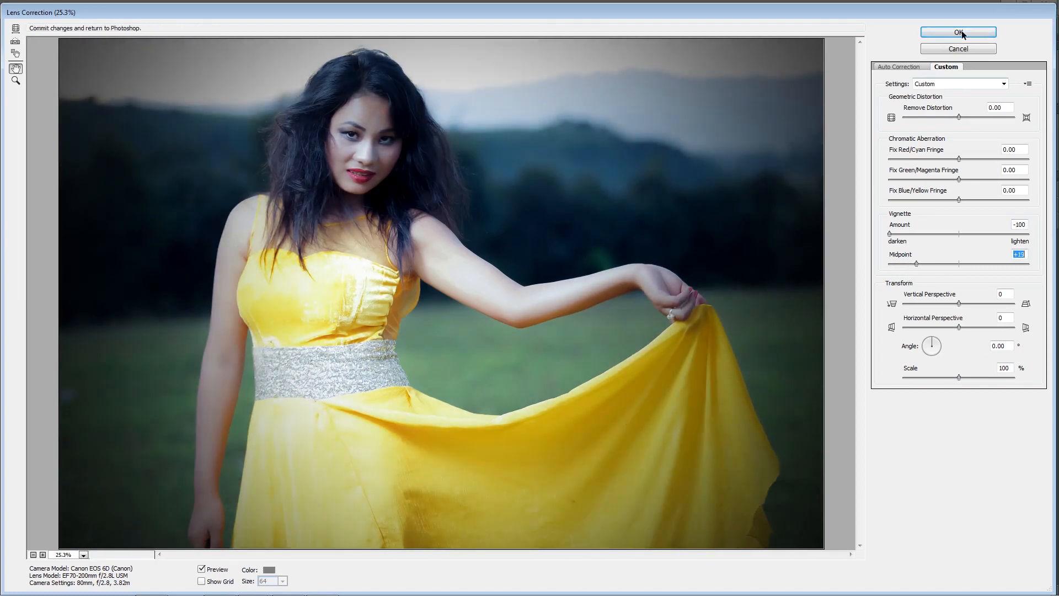
pyautogui.click(961, 32)
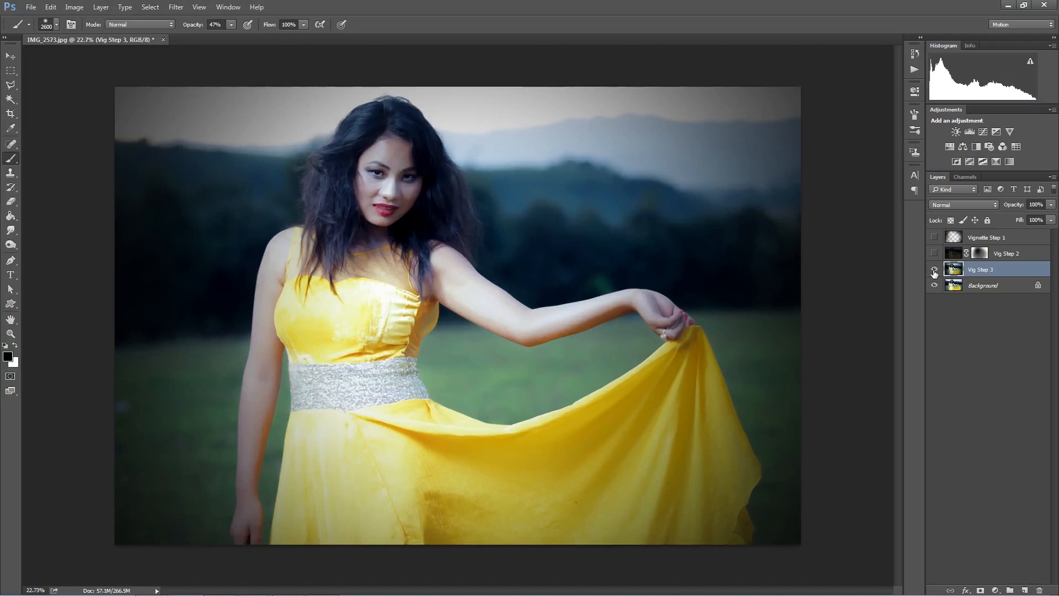
# Step: Toggle the visibility of the Vig Step 3 layer to compare the lens vignette with the original photo
pyautogui.click(934, 270)
pyautogui.click(934, 270)
pyautogui.click(934, 270)
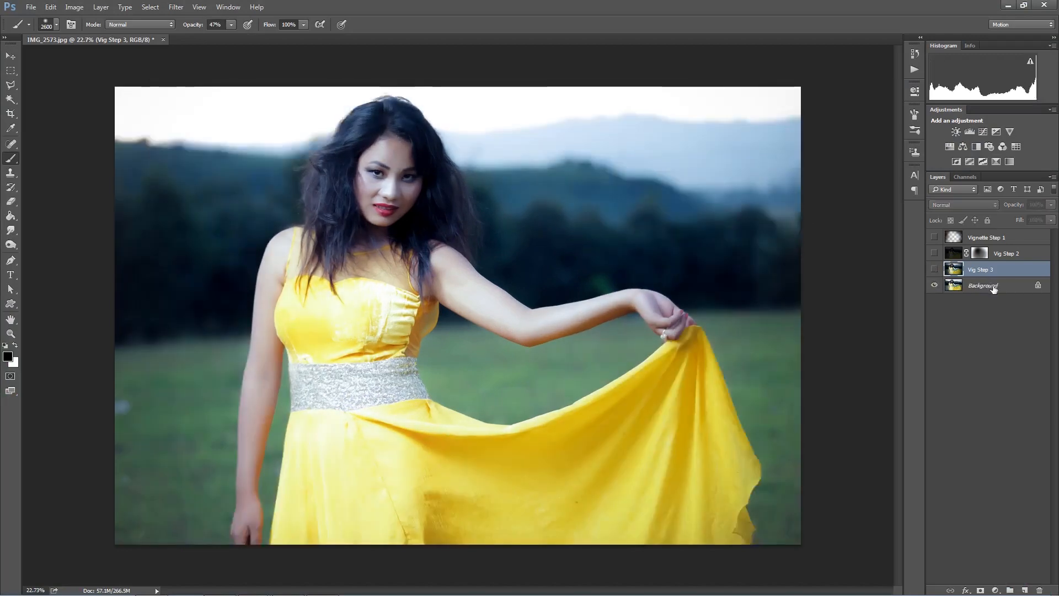
pyautogui.click(993, 287)
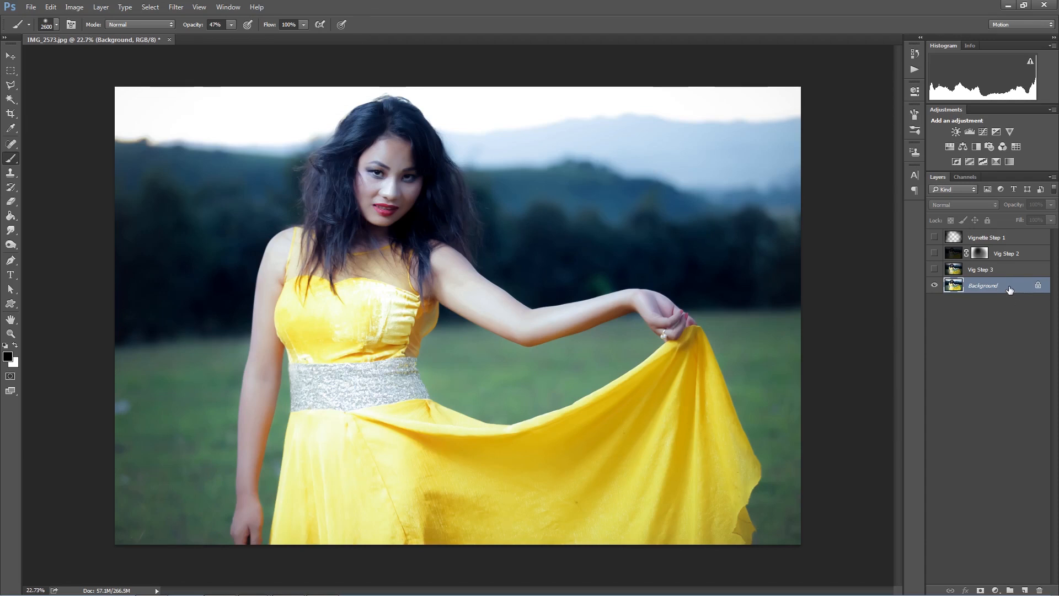
pyautogui.click(934, 270)
# Step: Deselect all layers and view the vignetted photo fitted to the screen in full-screen mode
pyautogui.press('v')
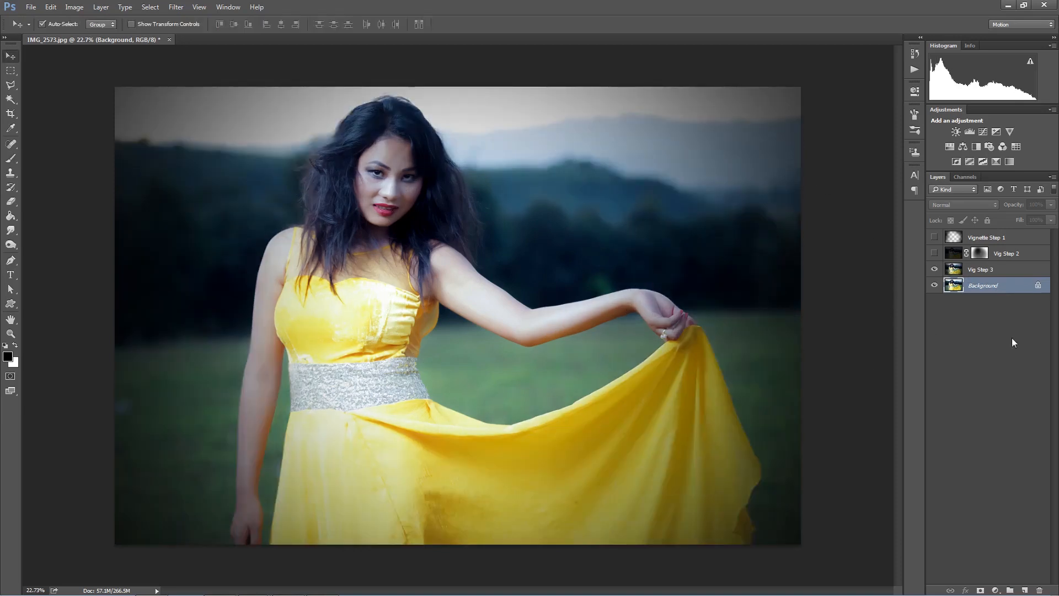
pyautogui.click(807, 298)
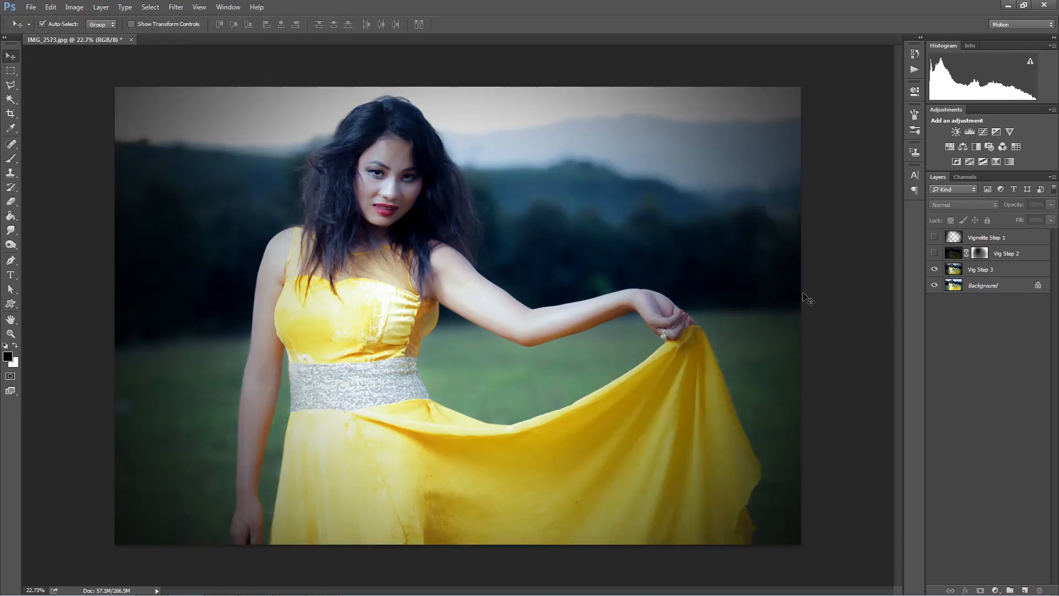
pyautogui.press('f')
pyautogui.press('f')
pyautogui.hotkey('ctrl', '0')
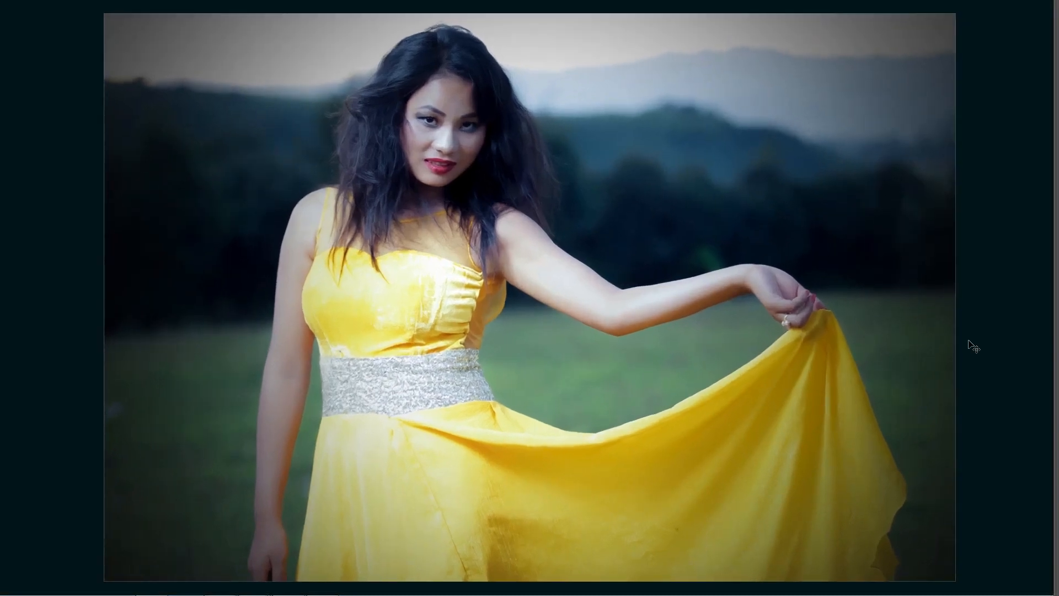